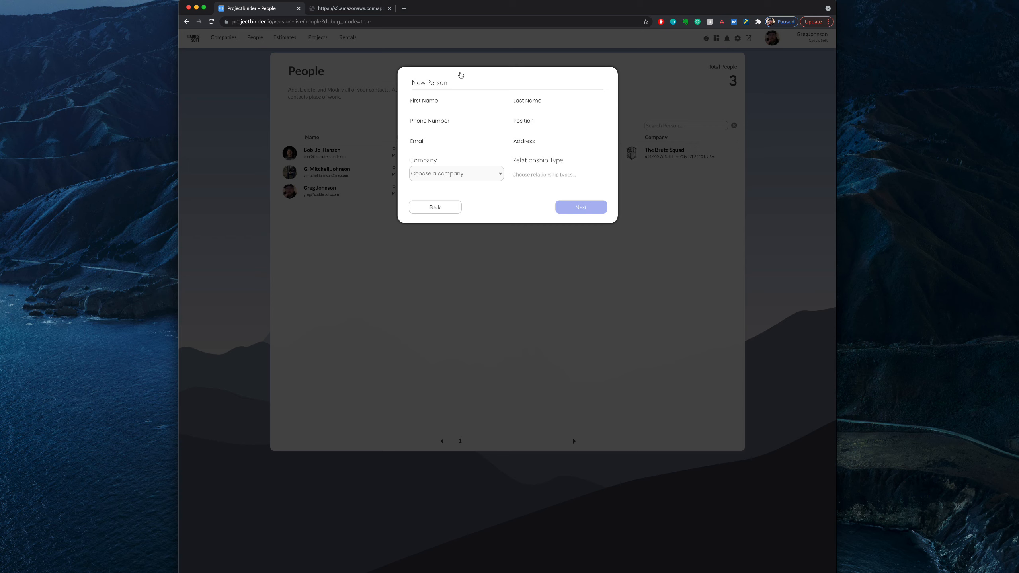
# Step: Fill in the new person's first name, last name, phone number, email and street address
pyautogui.write('Aaron')
pyautogui.press('Tab')
pyautogui.write('Smith')
pyautogui.click(415, 115)
pyautogui.press('Tab')
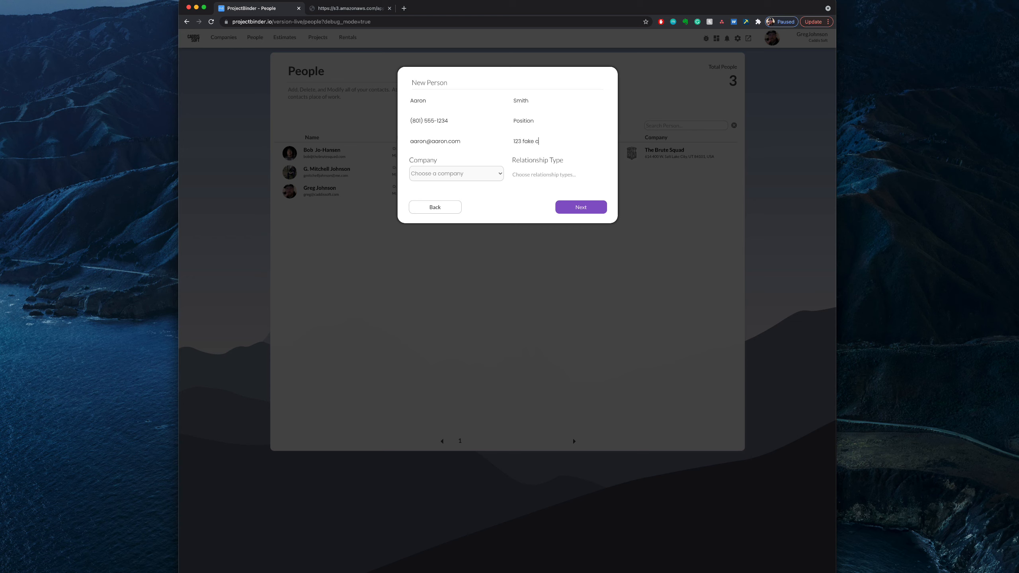
# Step: Leave the company unassigned, set the relationship type to Sub-Contractor, and continue to the new person's services
pyautogui.click(449, 174)
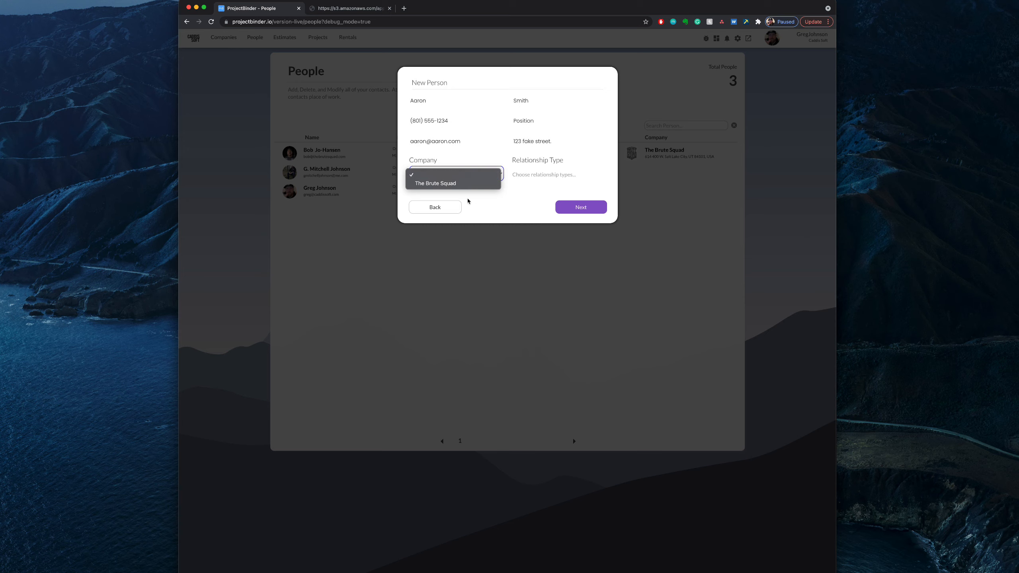
pyautogui.click(543, 192)
pyautogui.click(492, 187)
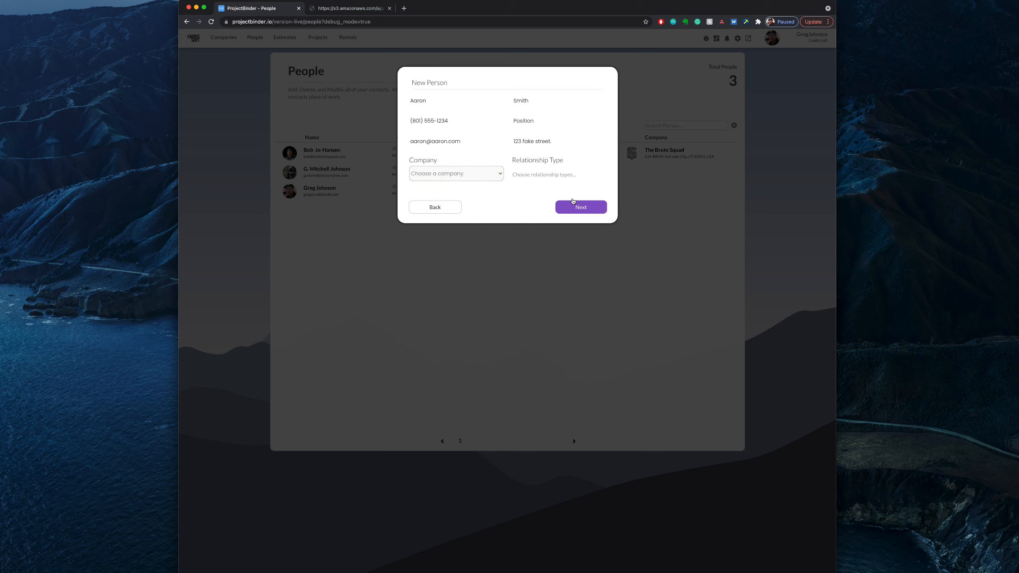
pyautogui.click(523, 176)
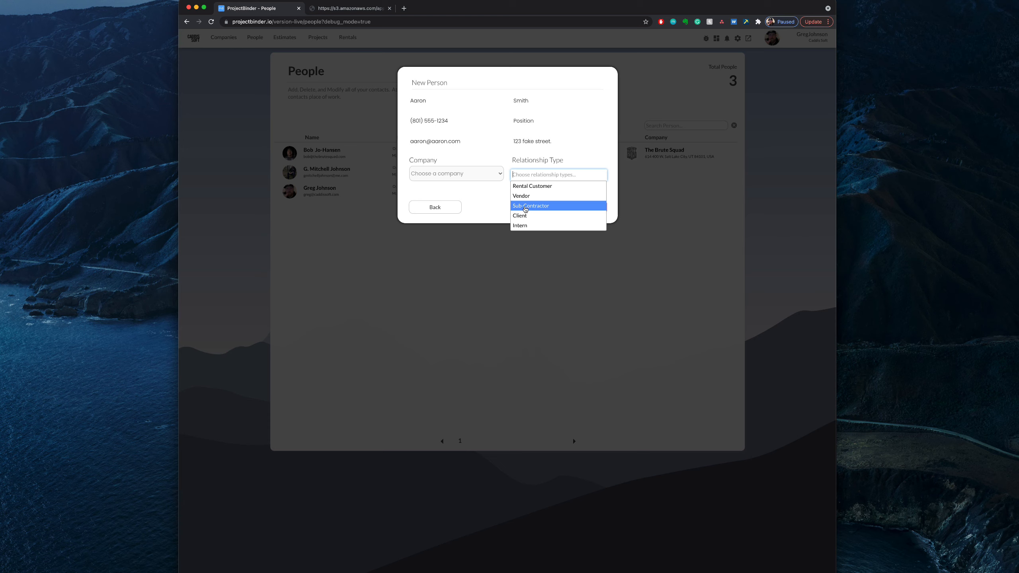
pyautogui.click(527, 207)
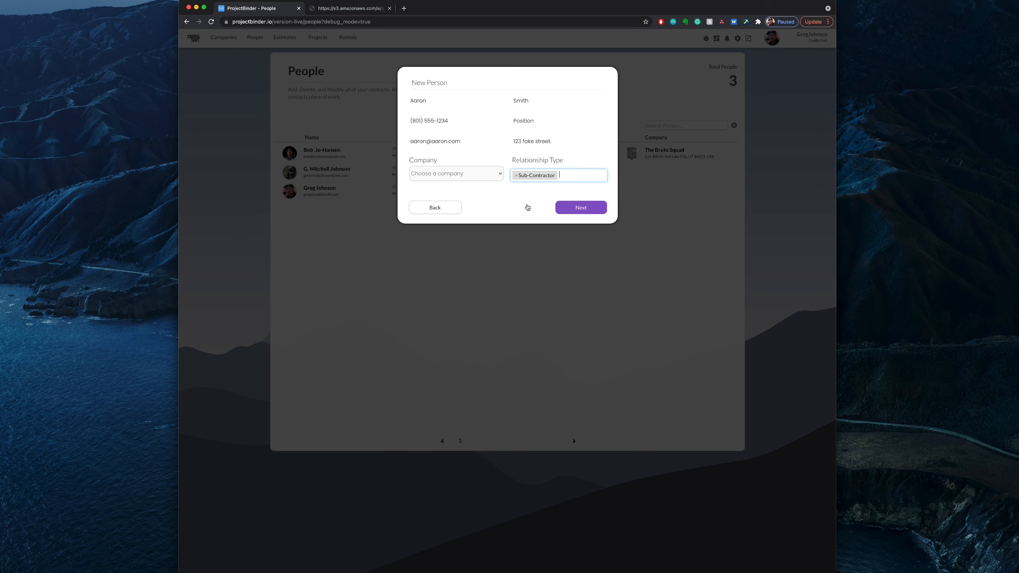
pyautogui.click(540, 190)
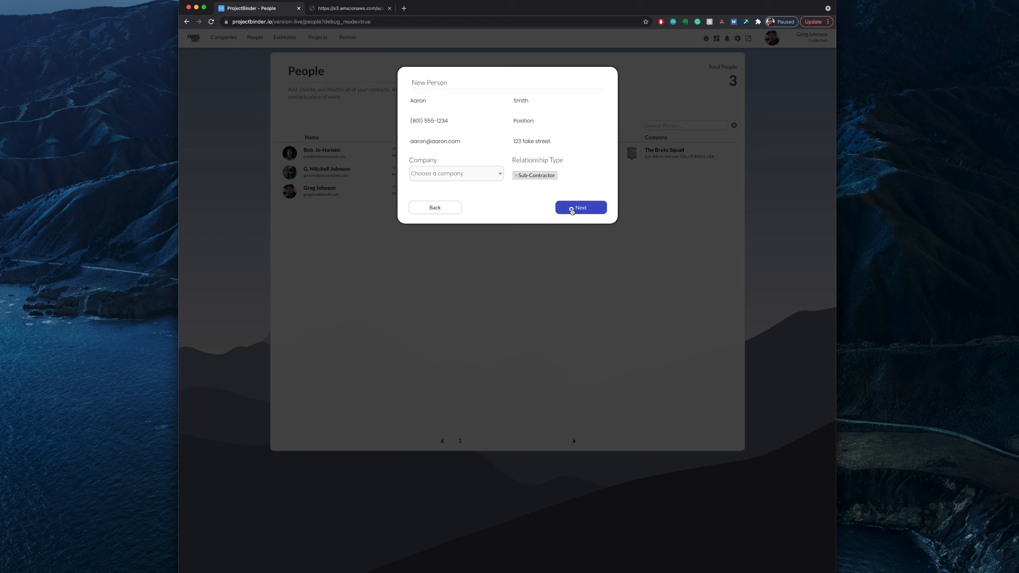
pyautogui.click(571, 209)
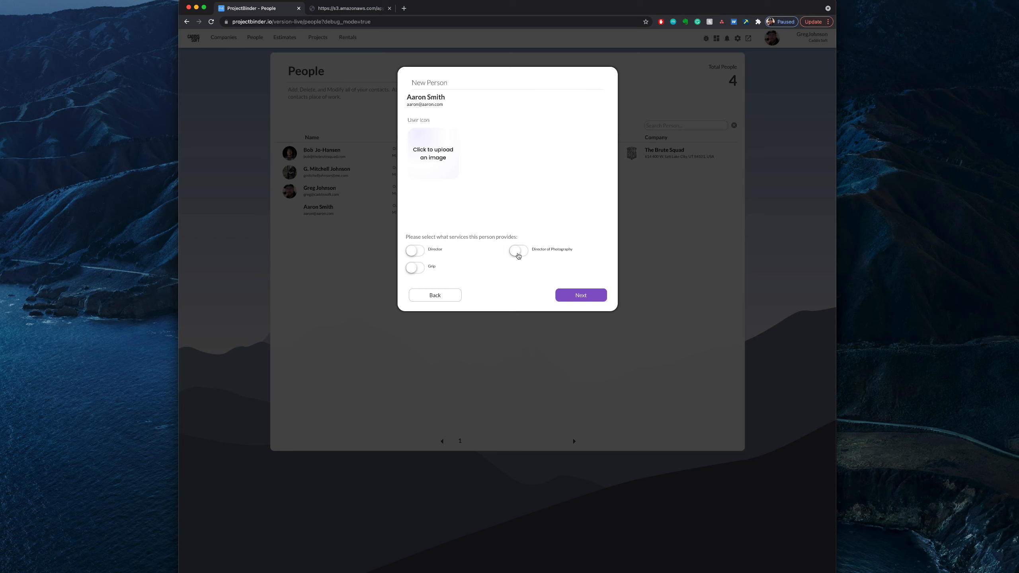
# Step: Enable the Director of Photography service and upload the person's PNG photo from the Desktop as the user icon
pyautogui.click(519, 253)
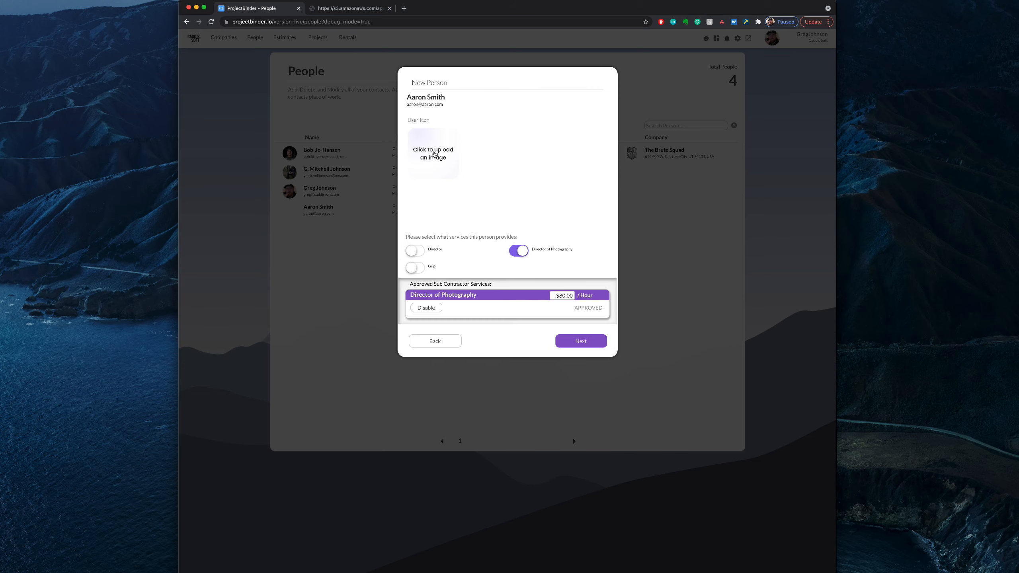
pyautogui.click(434, 157)
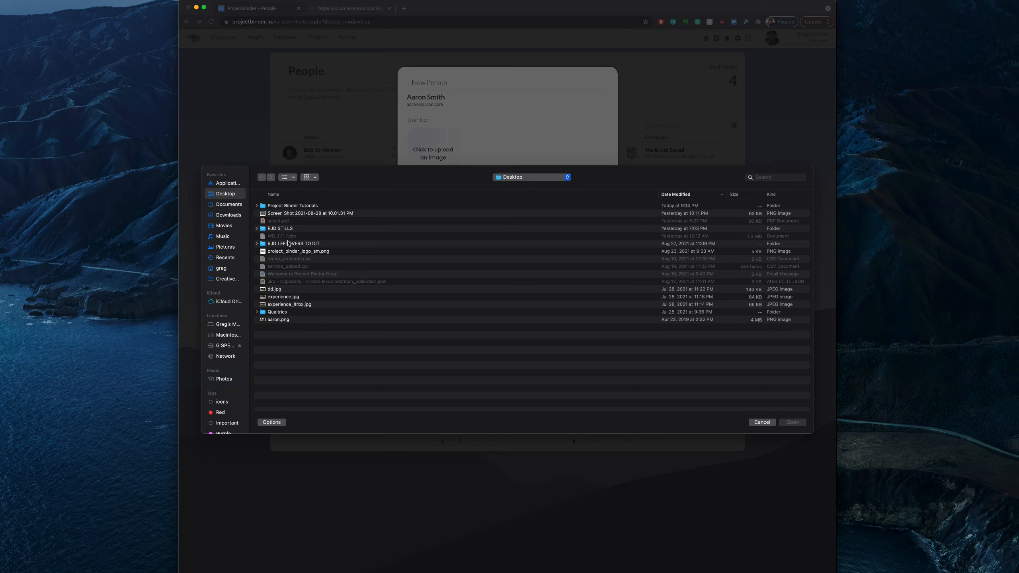
pyautogui.click(284, 321)
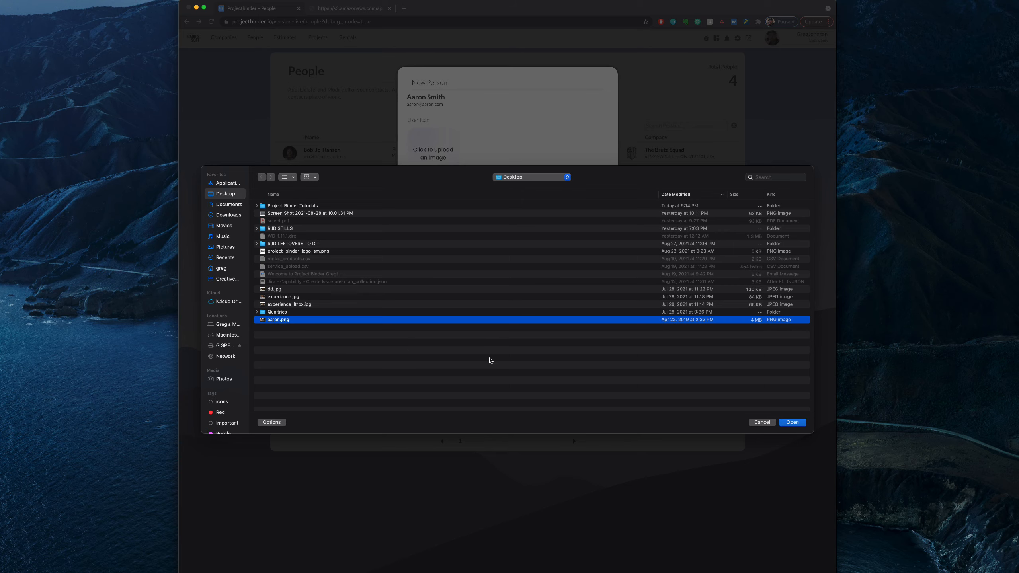
pyautogui.click(793, 422)
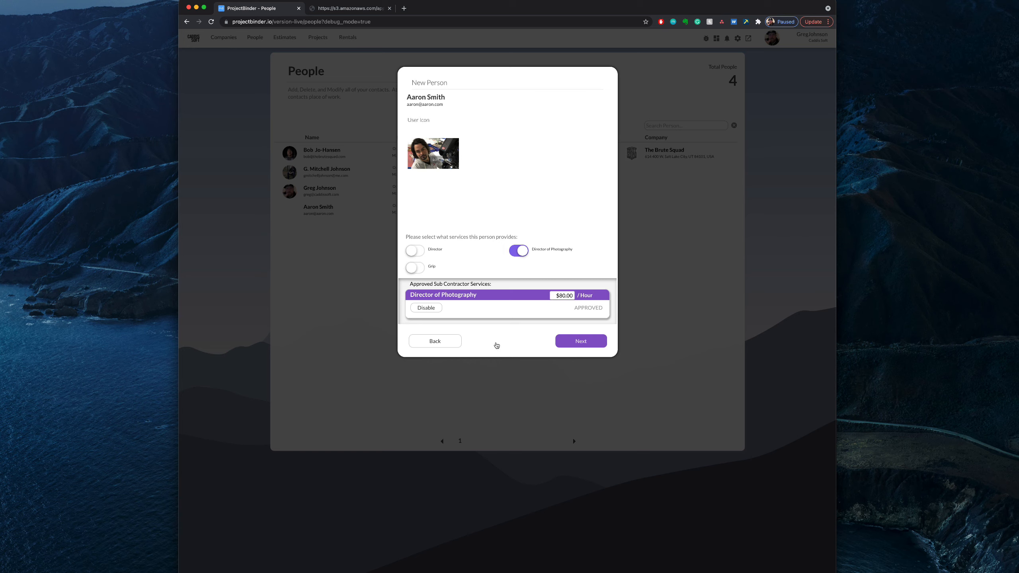
# Step: Set the Director of Photography rate to $100 per hour and finish creating the person
pyautogui.click(561, 296)
pyautogui.write('100')
pyautogui.click(538, 317)
pyautogui.click(560, 342)
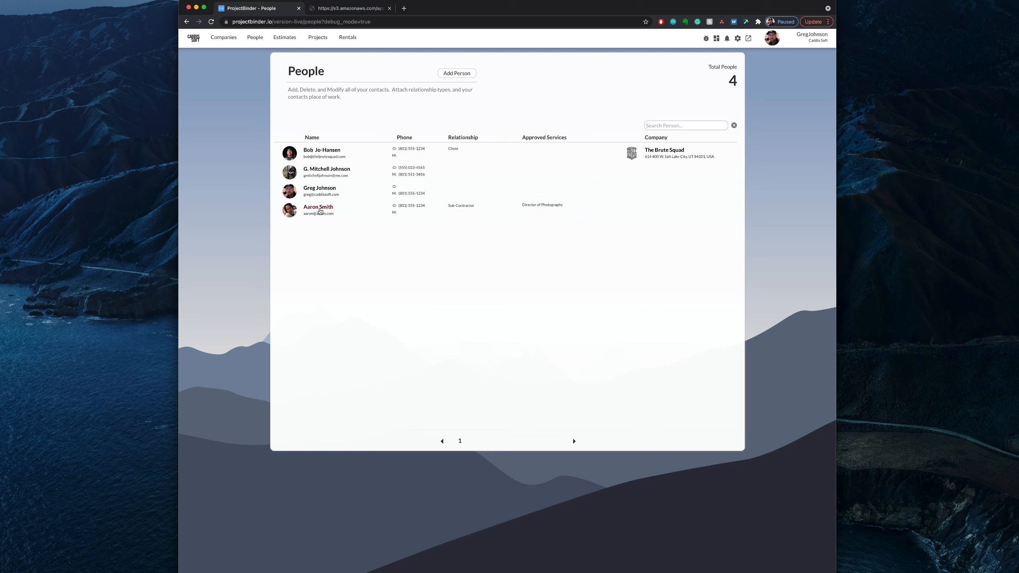
# Step: Open the new sub-contractor's record, enable the Director service with an hourly rate of $12, and save
pyautogui.click(316, 209)
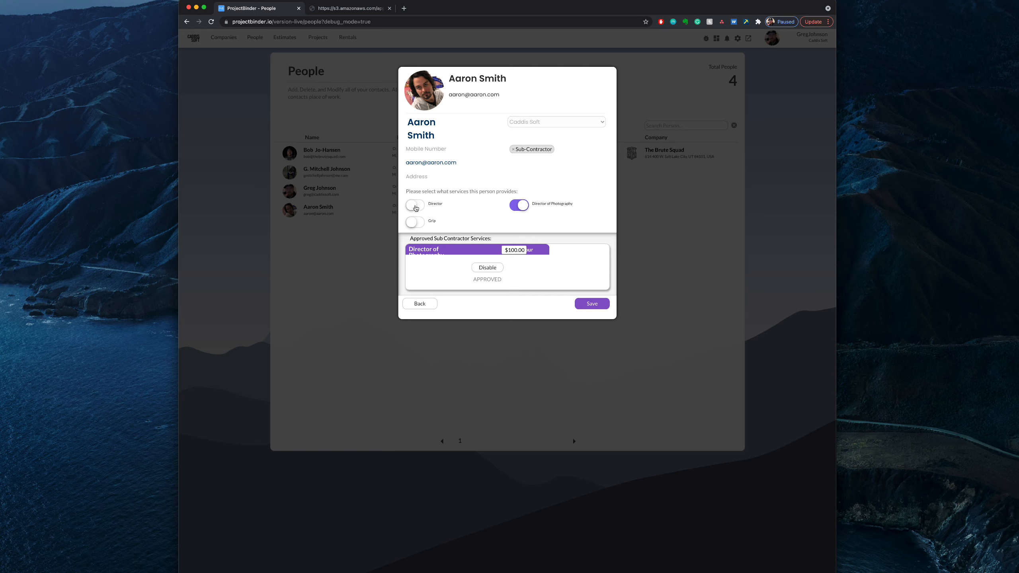
pyautogui.click(415, 209)
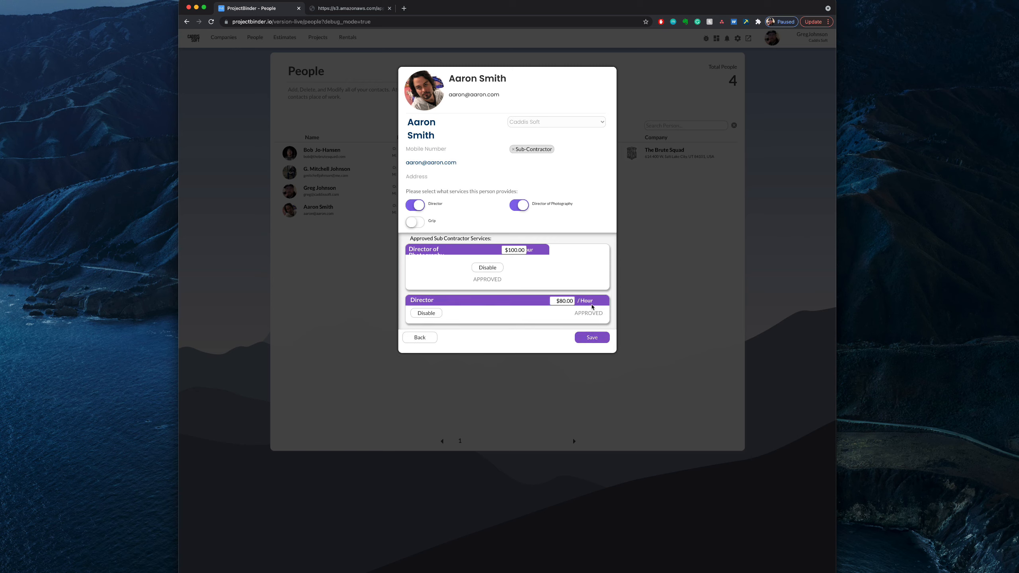
pyautogui.click(561, 302)
pyautogui.press('BackSpace')
pyautogui.write('12')
pyautogui.click(593, 338)
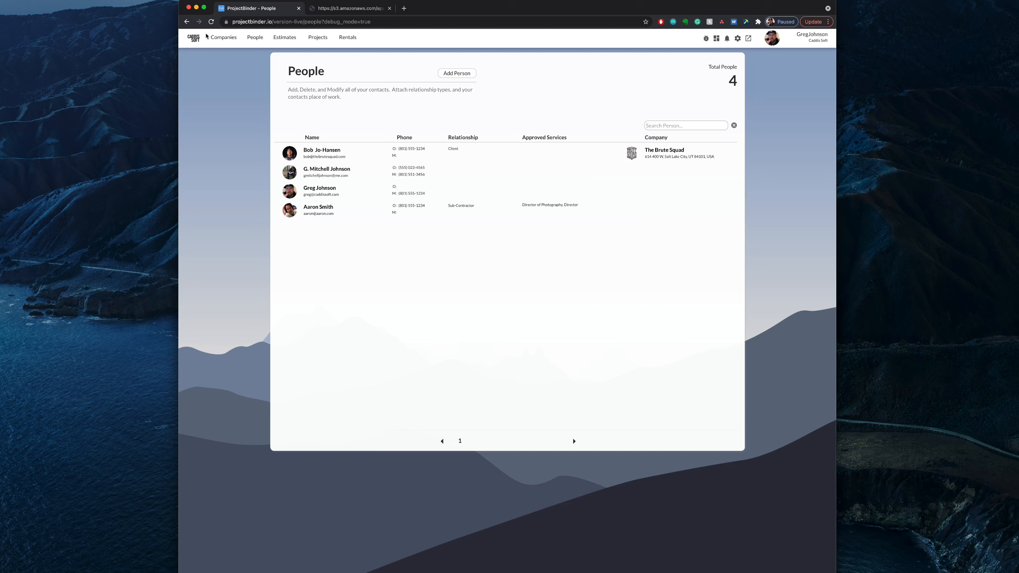
# Step: Go to the company dashboard and start creating an estimate for the Training Videos lead
pyautogui.click(195, 39)
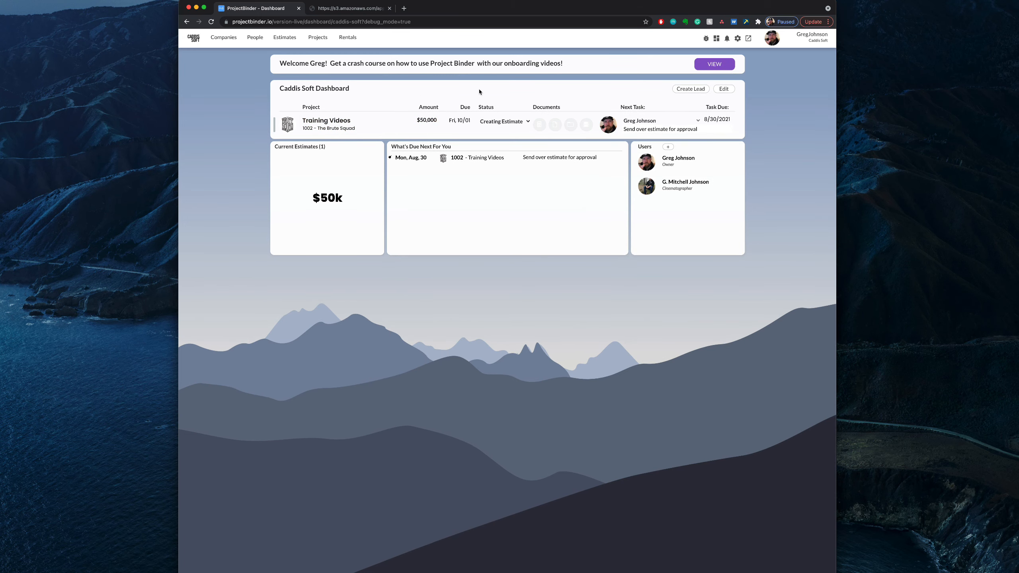
pyautogui.click(539, 127)
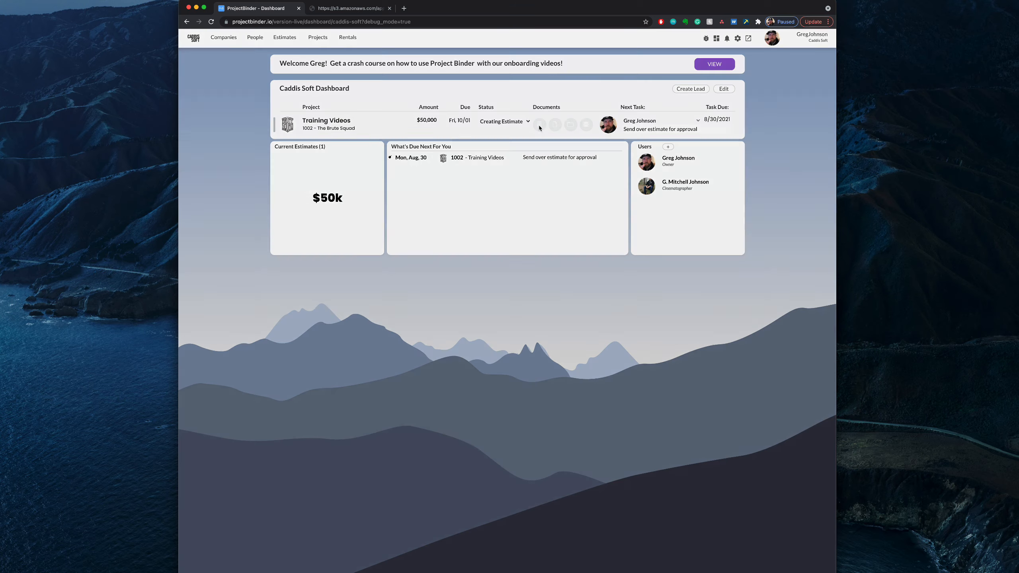
pyautogui.click(588, 86)
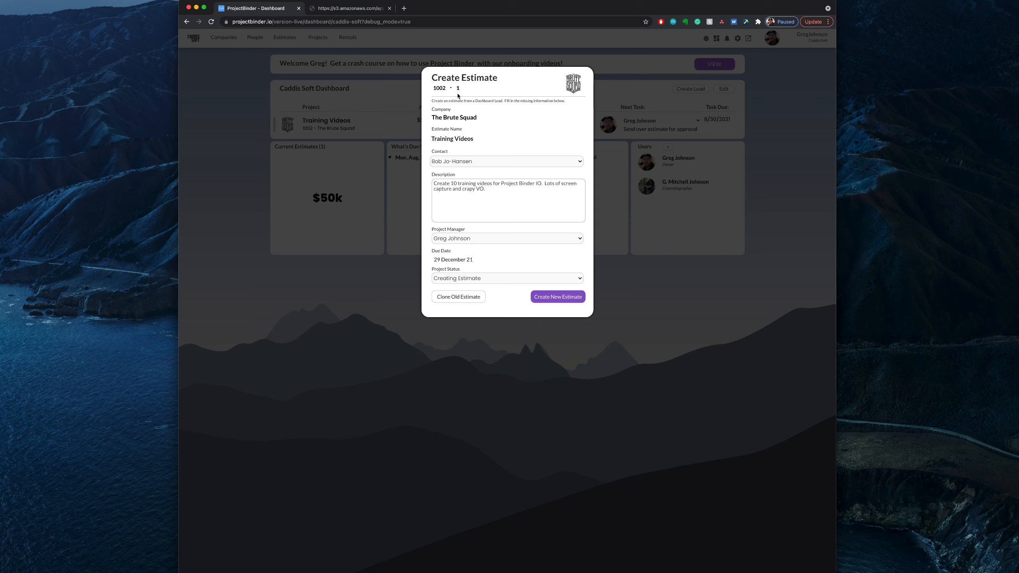
# Step: Set the estimate's due date to 1 November 21 and keep Creating Estimate as the project status
pyautogui.doubleClick(458, 89)
pyautogui.click(454, 260)
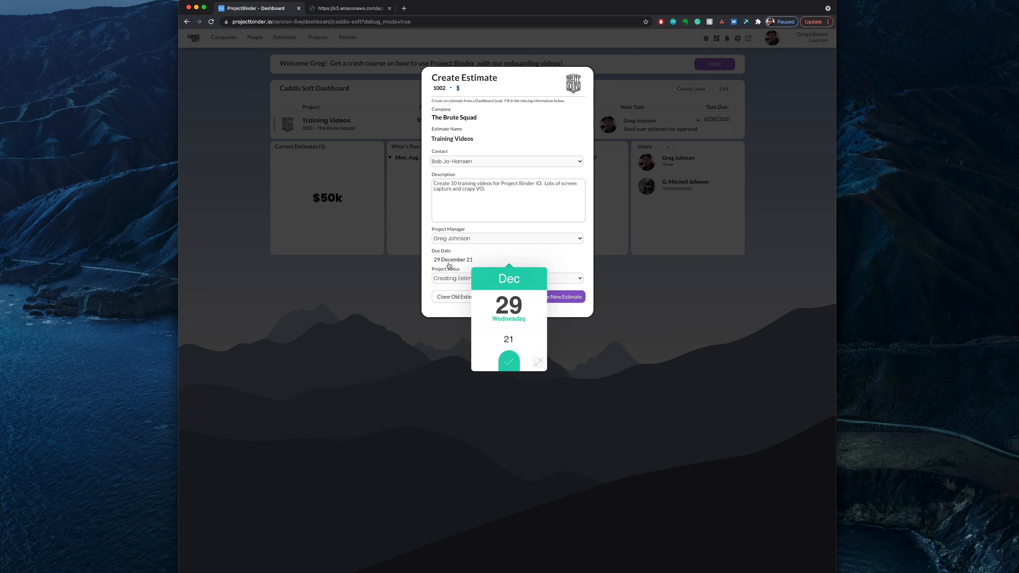
pyautogui.click(481, 281)
pyautogui.click(539, 363)
pyautogui.click(479, 317)
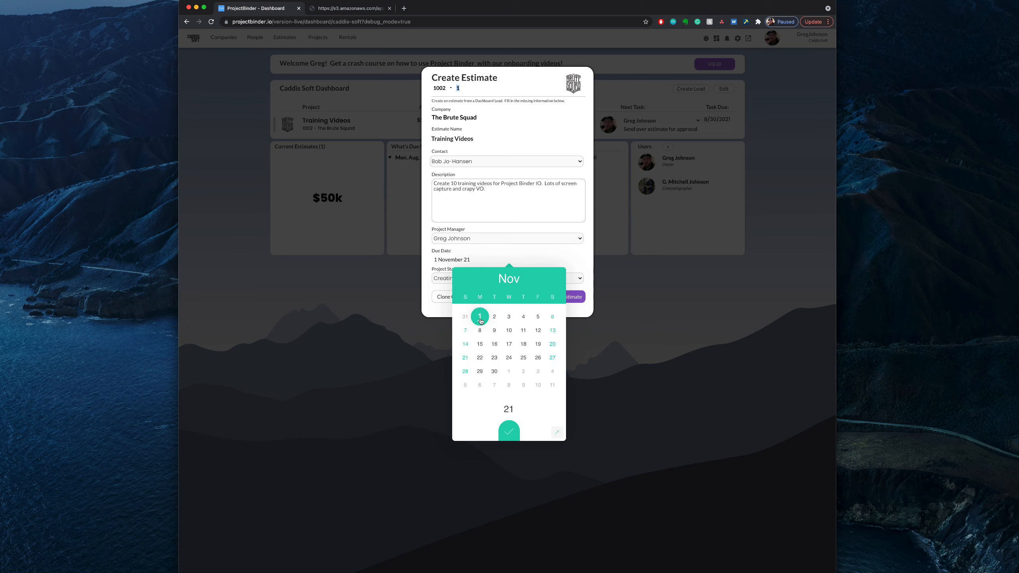
pyautogui.click(506, 430)
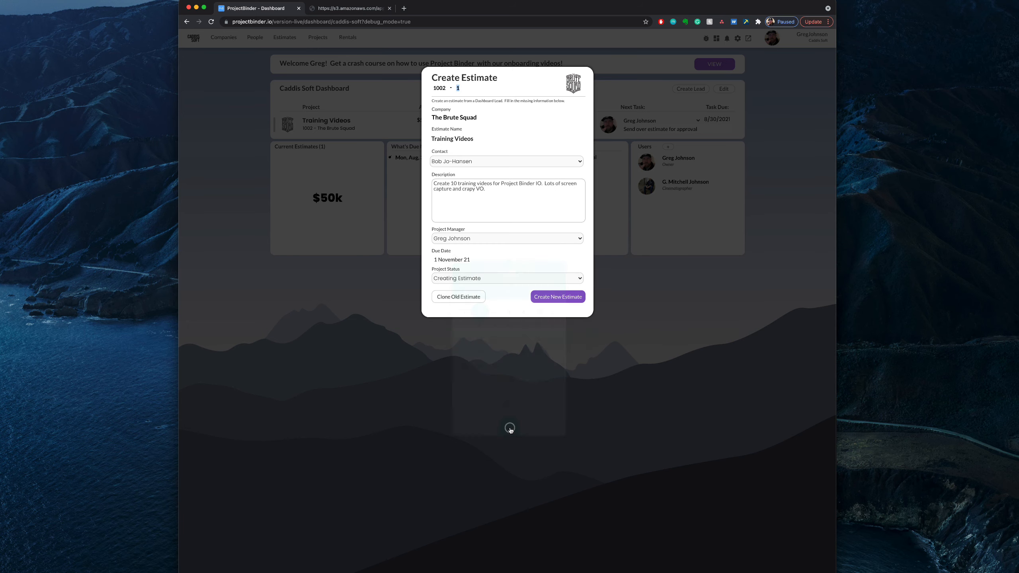
pyautogui.click(490, 281)
pyautogui.click(491, 281)
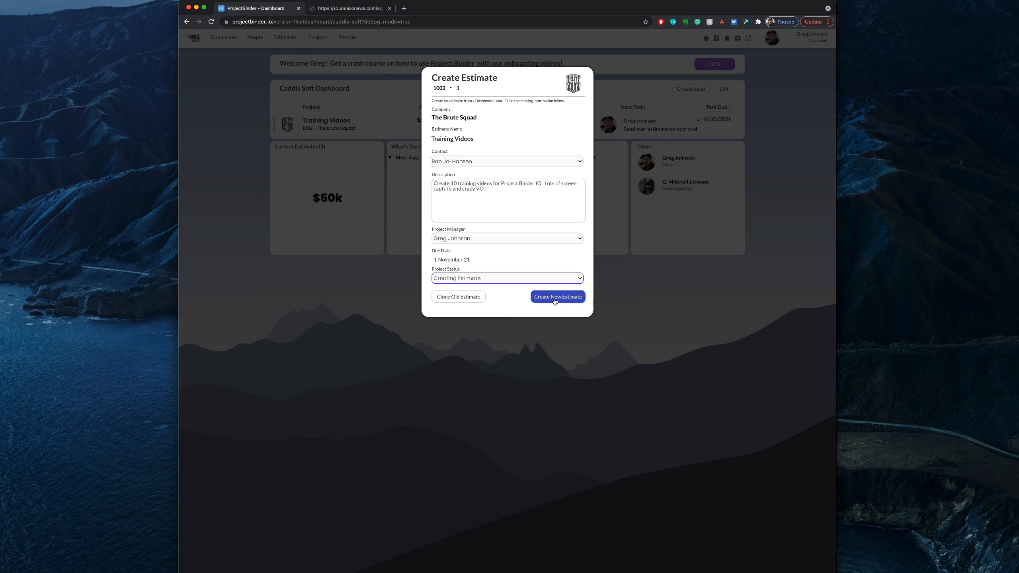
# Step: Check the old estimates available for cloning with The Brute Squad filter off, and create a new estimate instead
pyautogui.click(475, 301)
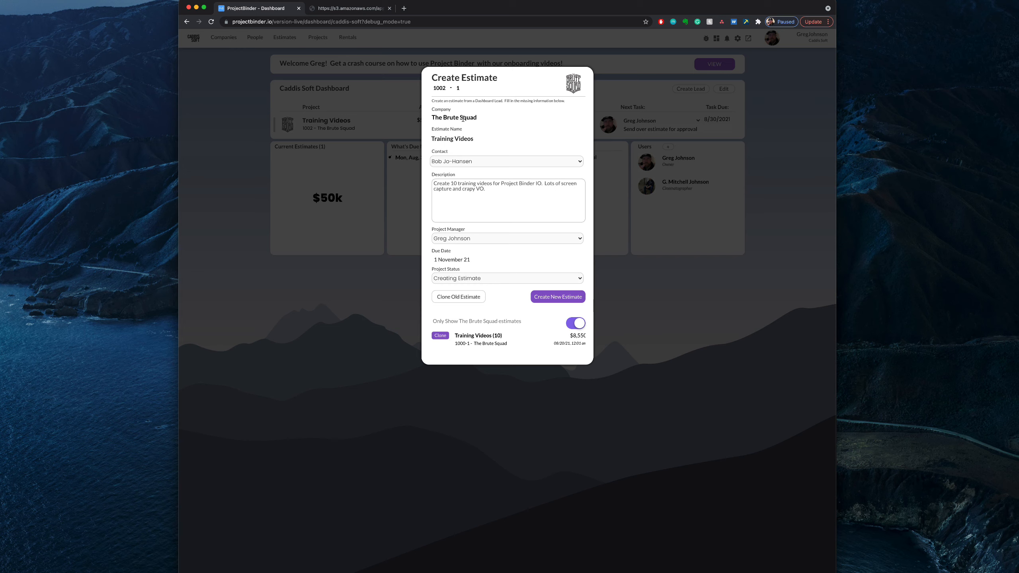
pyautogui.click(576, 323)
pyautogui.click(550, 301)
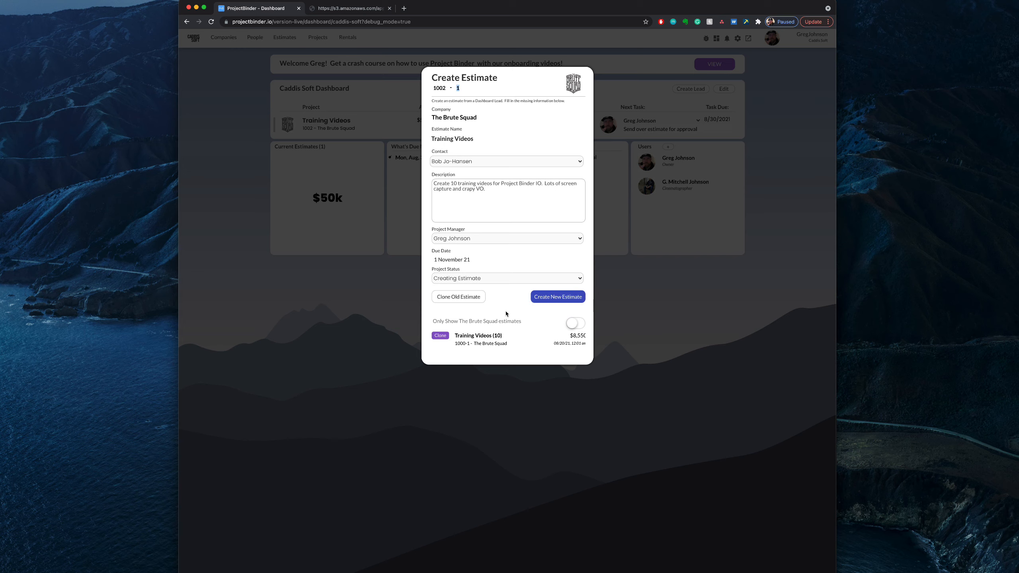
pyautogui.click(552, 300)
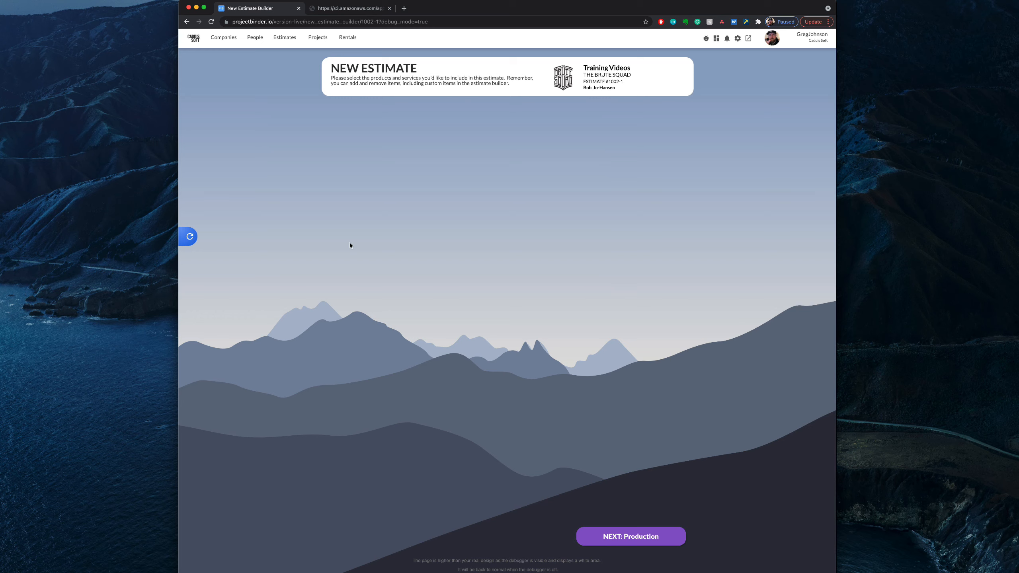
# Step: Proceed to the production stage and include Director, Director of Photography and Grip as crew services
pyautogui.click(622, 537)
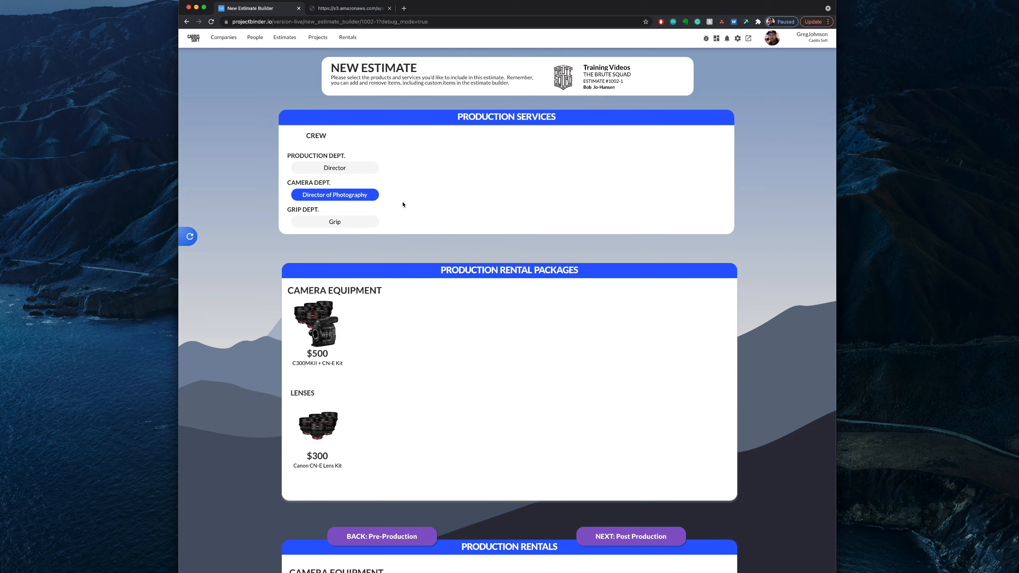
pyautogui.scroll(-2, 482, 243)
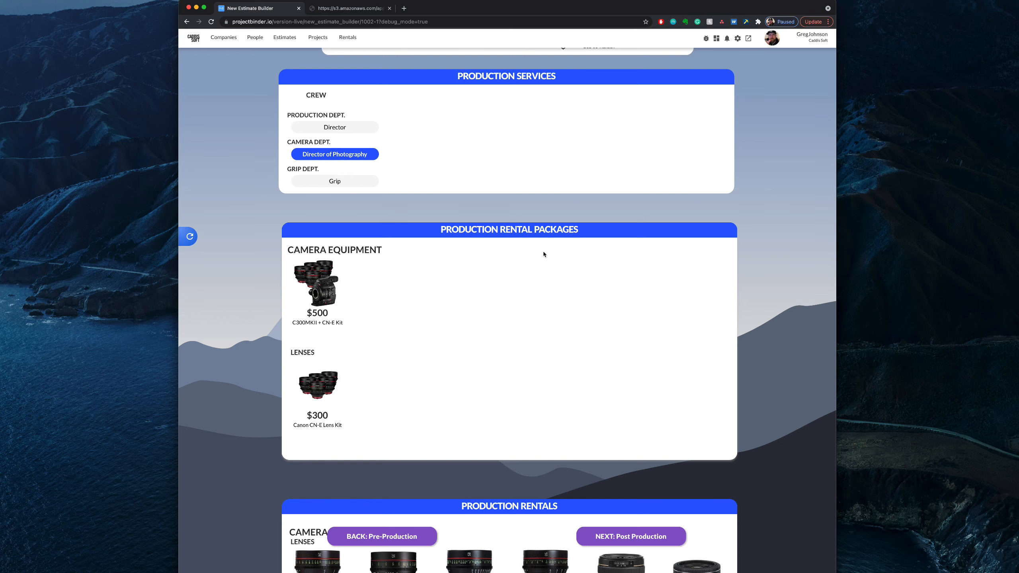
pyautogui.click(345, 129)
pyautogui.click(347, 184)
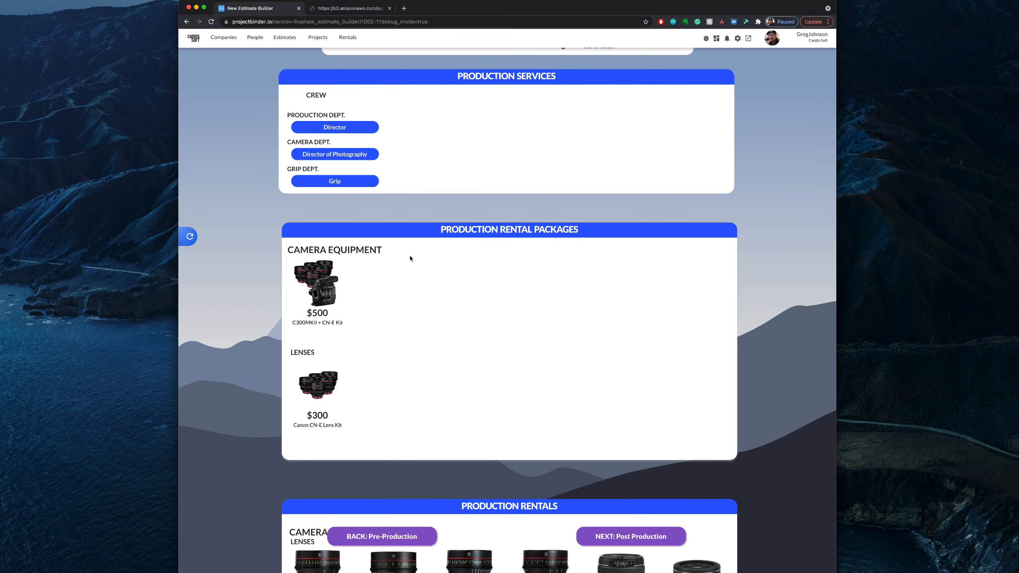
# Step: Add the Canon CN-E Lens Kit rental package to the estimate
pyautogui.scroll(-5, 405, 241)
pyautogui.scroll(-3, 449, 294)
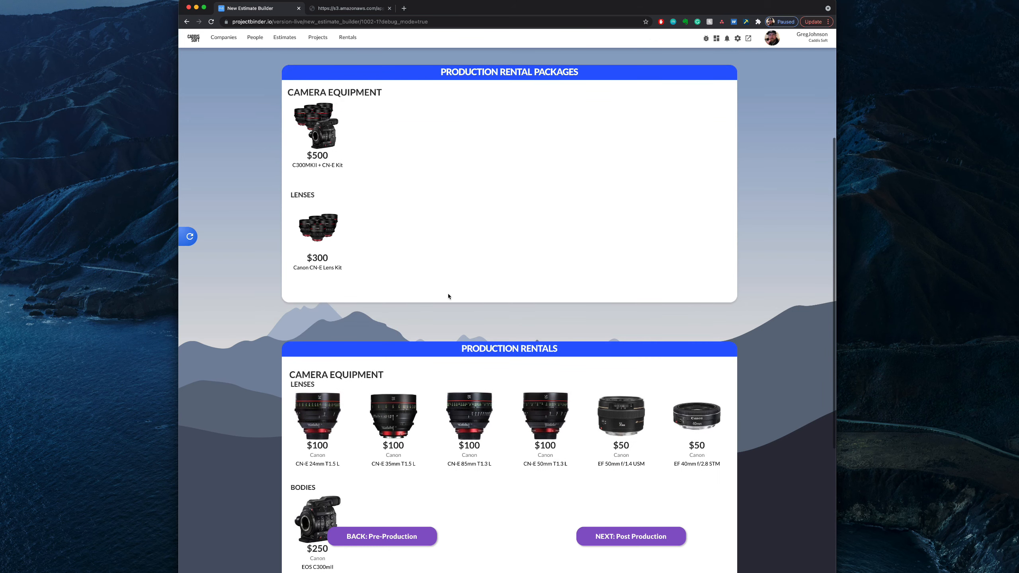
pyautogui.scroll(-3, 448, 297)
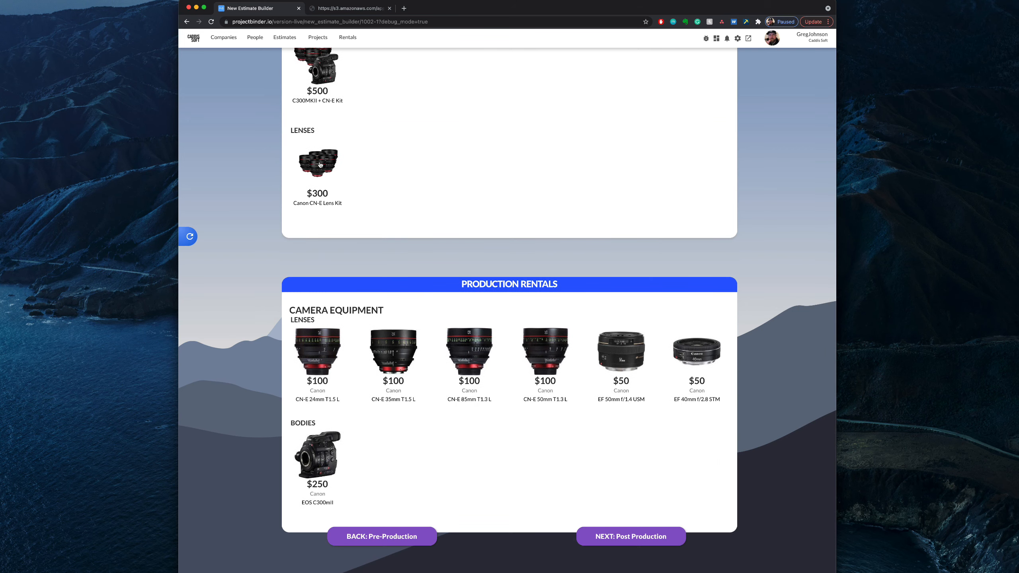
pyautogui.scroll(1, 379, 180)
pyautogui.click(323, 195)
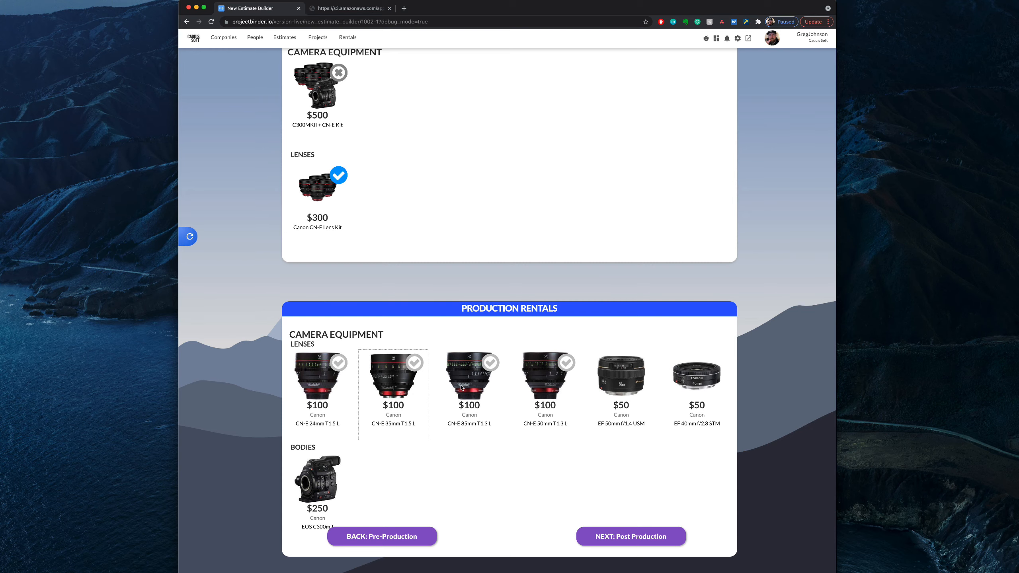
# Step: Add the Canon EOS C300mII body from the production rentals to the estimate
pyautogui.scroll(-1, 462, 387)
pyautogui.scroll(1, 382, 274)
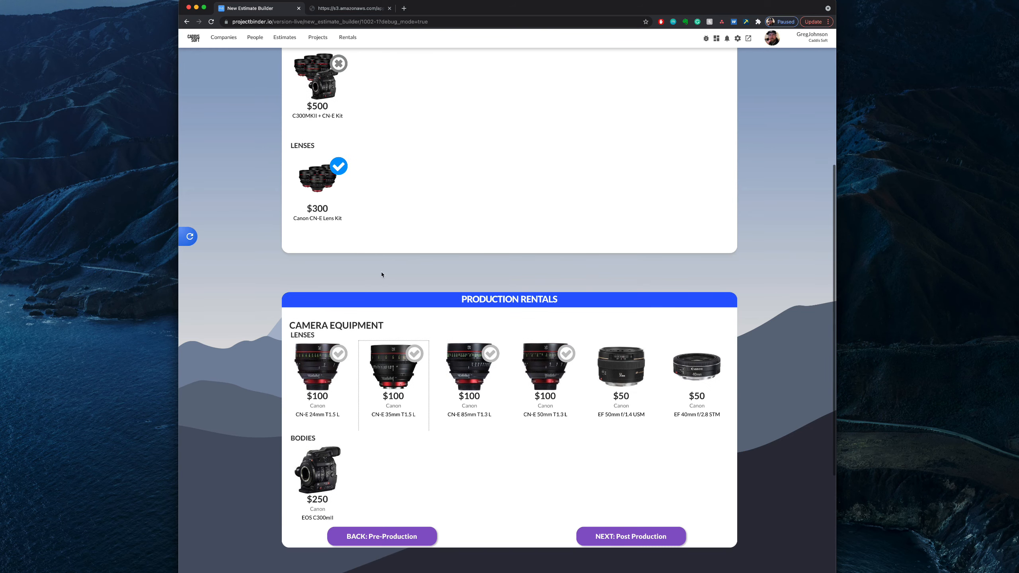
pyautogui.scroll(-1, 562, 442)
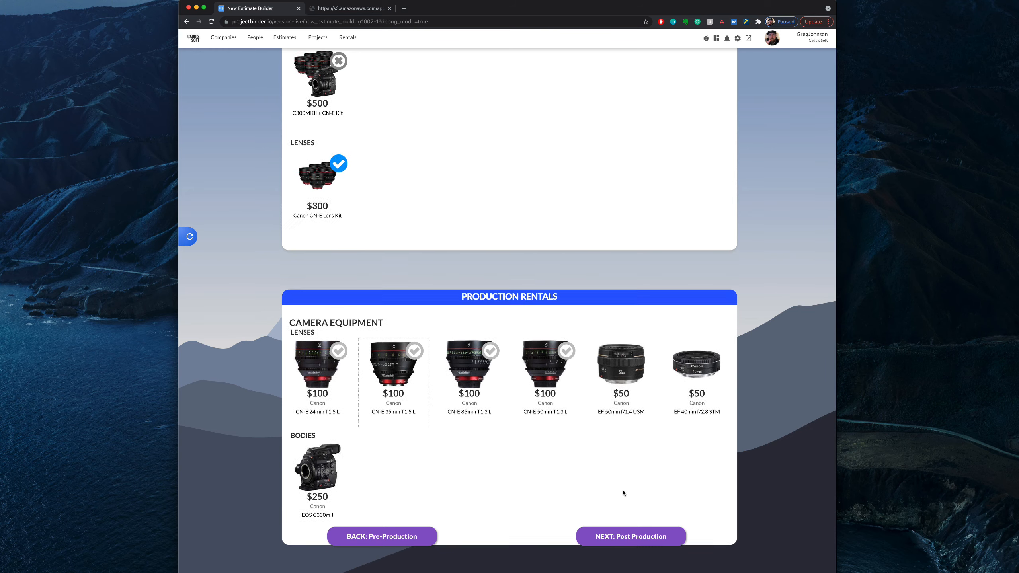
pyautogui.scroll(-3, 624, 493)
pyautogui.click(322, 378)
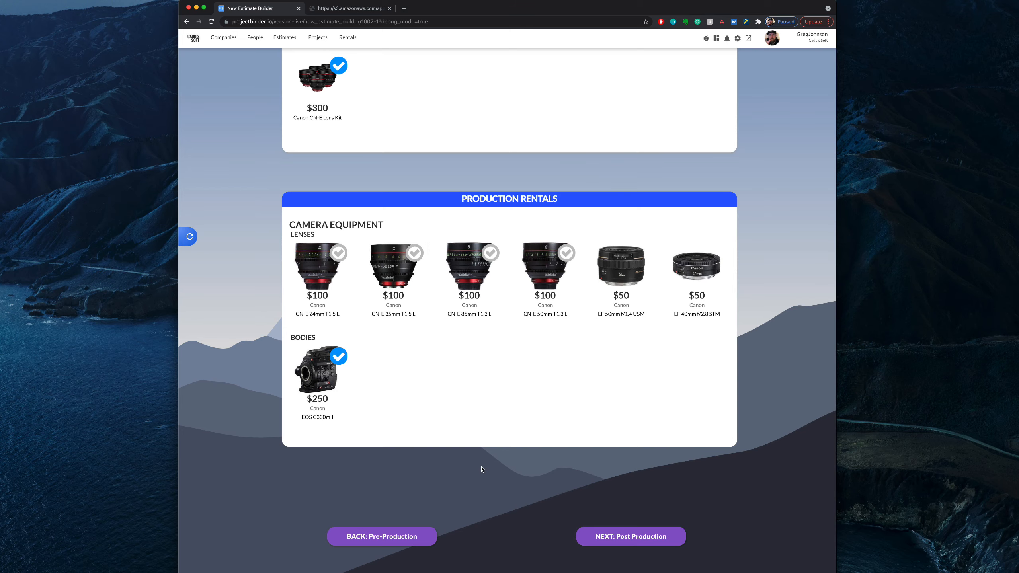
pyautogui.scroll(-3, 482, 470)
pyautogui.scroll(12, 483, 470)
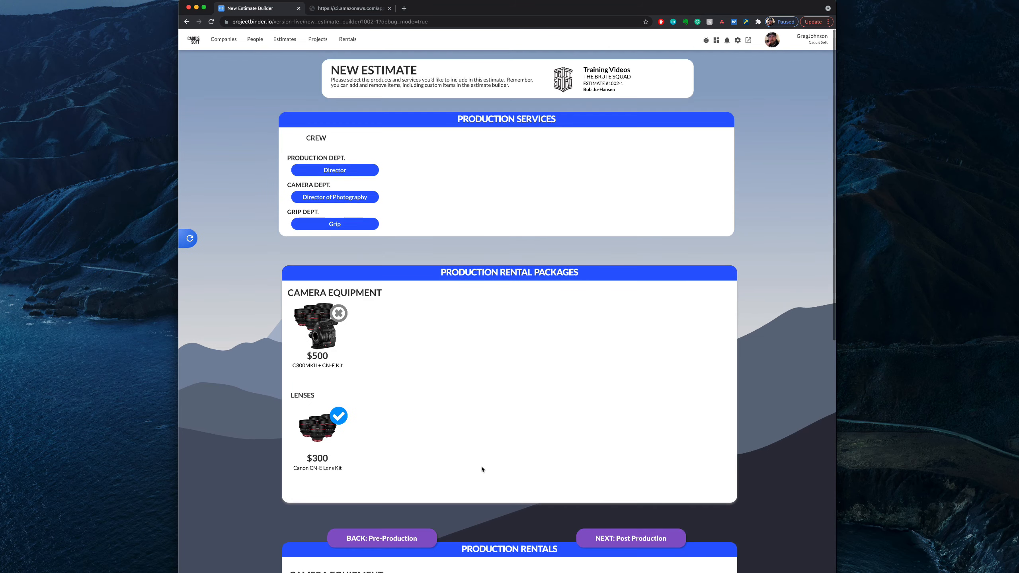
# Step: Proceed through the post production stage without selecting anything and continue to the hours and days settings
pyautogui.scroll(-3, 387, 342)
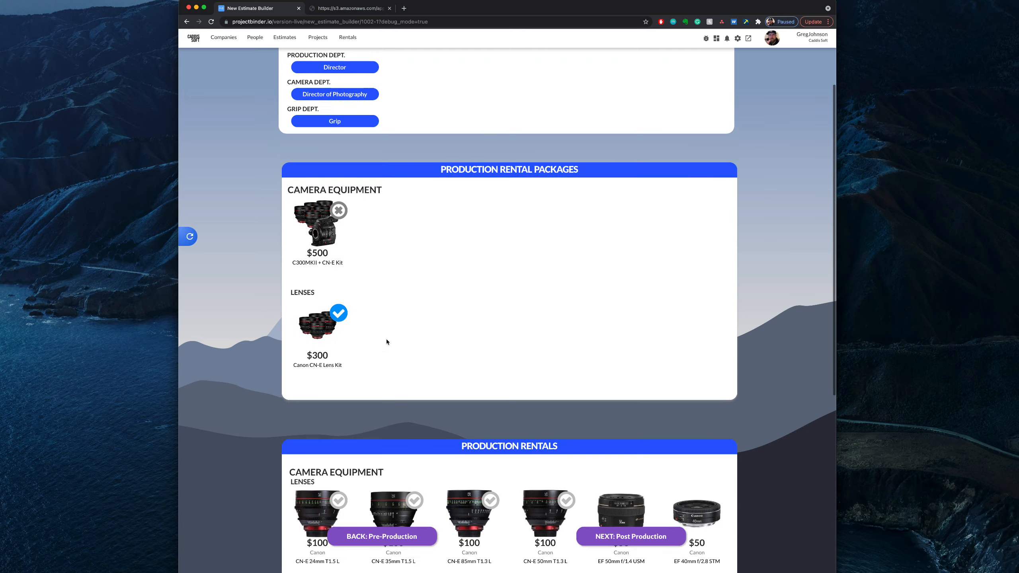
pyautogui.scroll(-2, 341, 356)
pyautogui.scroll(-4, 341, 355)
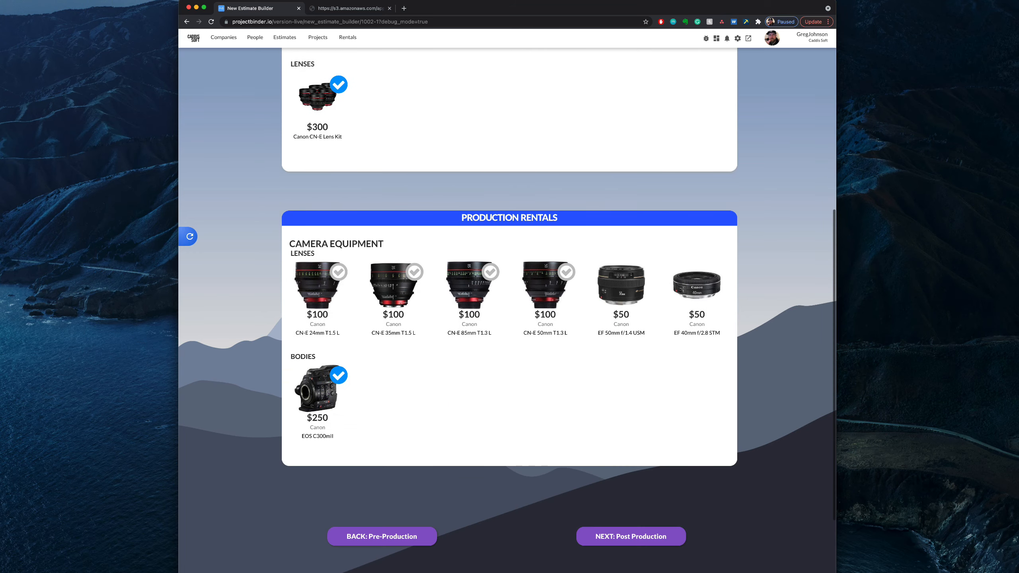
pyautogui.click(639, 542)
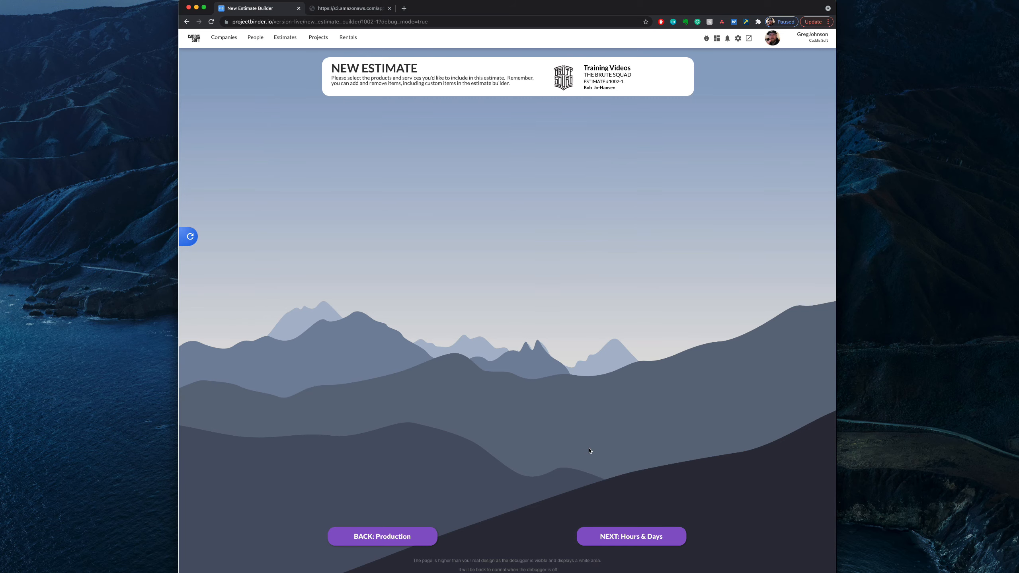
pyautogui.click(628, 540)
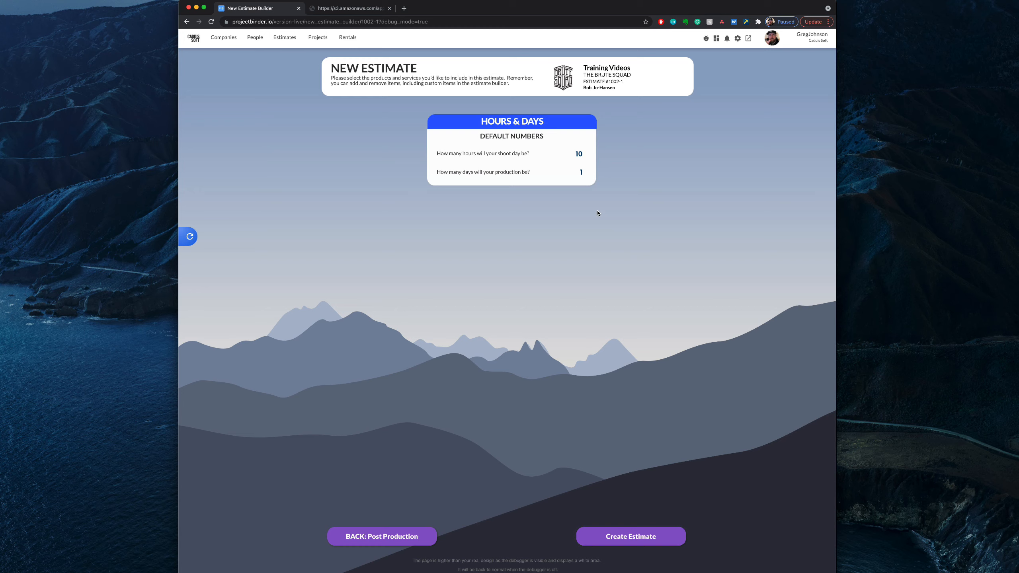
# Step: Set the production length to 2 days and create the estimate
pyautogui.click(578, 171)
pyautogui.moveTo(578, 172); pyautogui.dragTo(588, 173)
pyautogui.write('2')
pyautogui.click(534, 181)
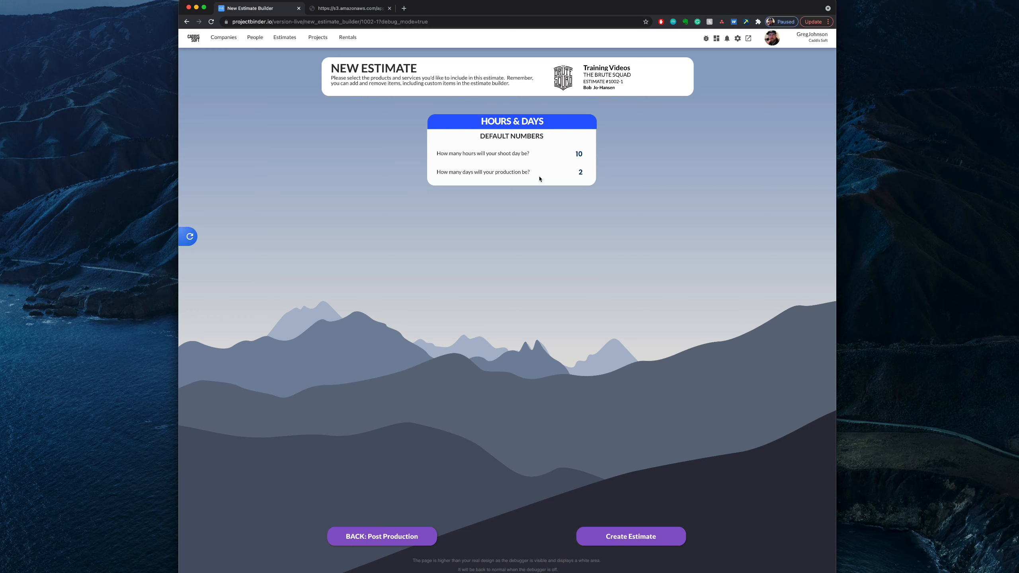
pyautogui.click(640, 540)
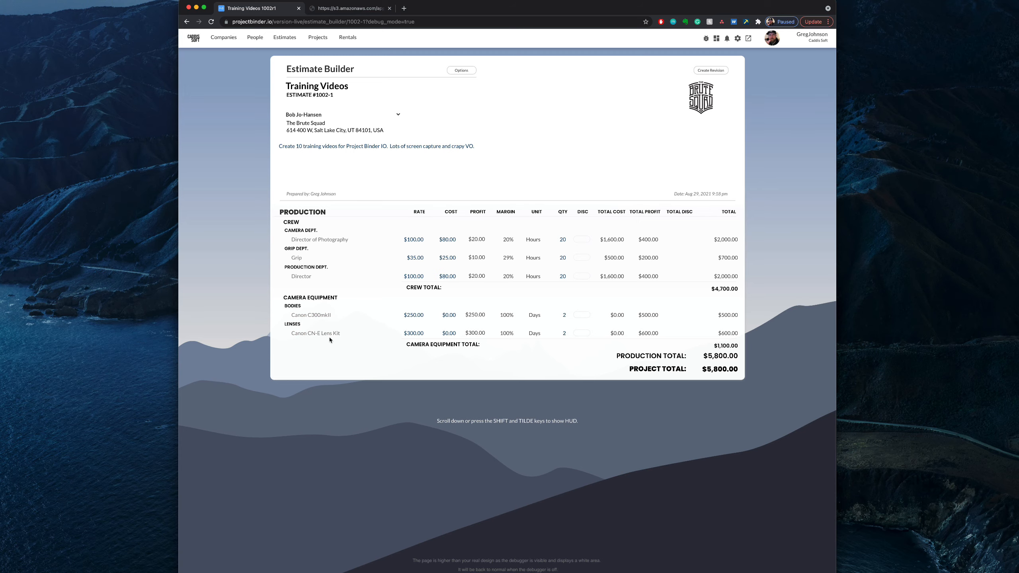
# Step: Show the estimate builder's HUD and add the Canon 40mm rental product to the estimate
pyautogui.scroll(-1, 398, 219)
pyautogui.scroll(-1, 412, 355)
pyautogui.hotkey('shift', '`')
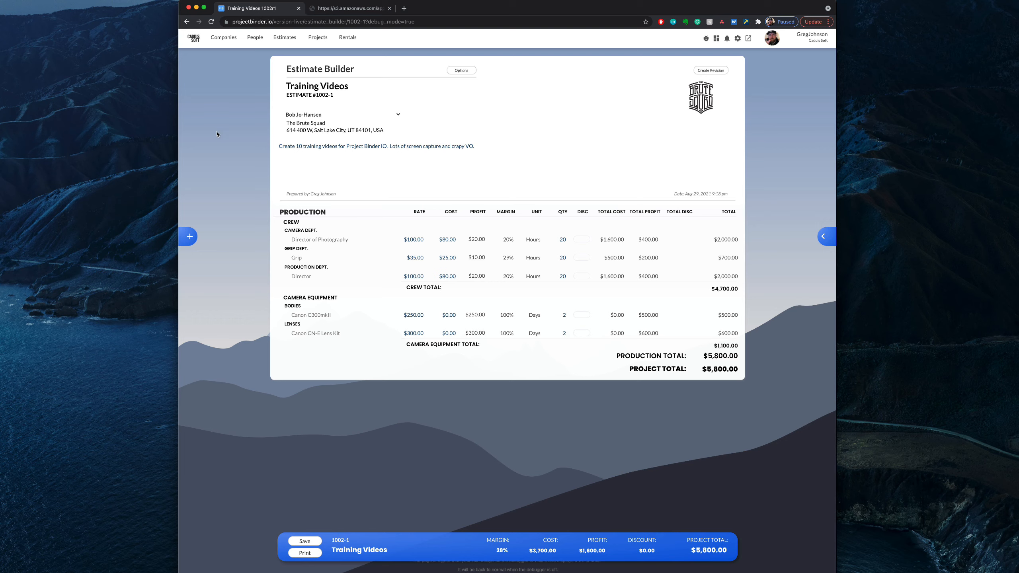
pyautogui.click(189, 238)
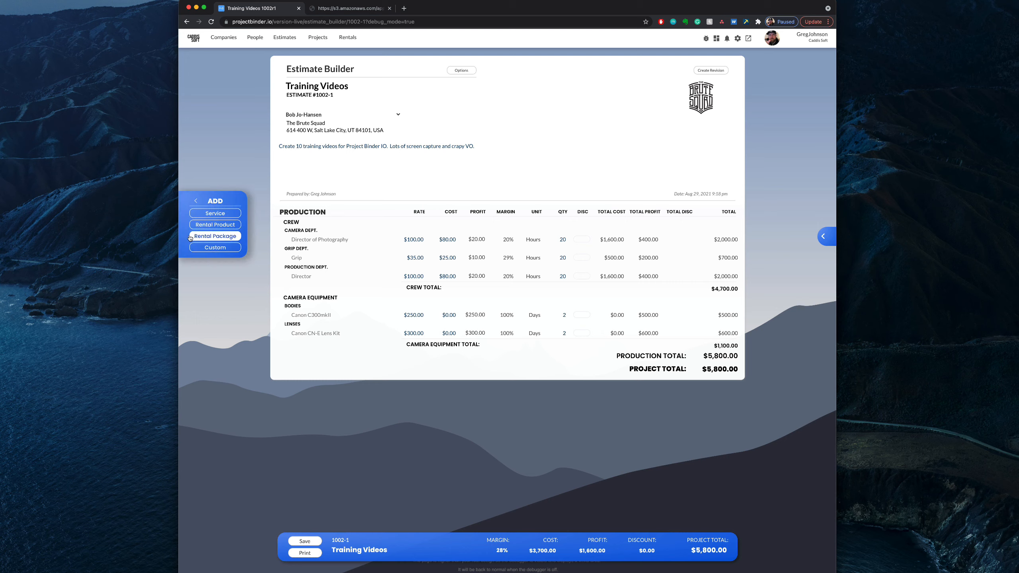
pyautogui.click(233, 227)
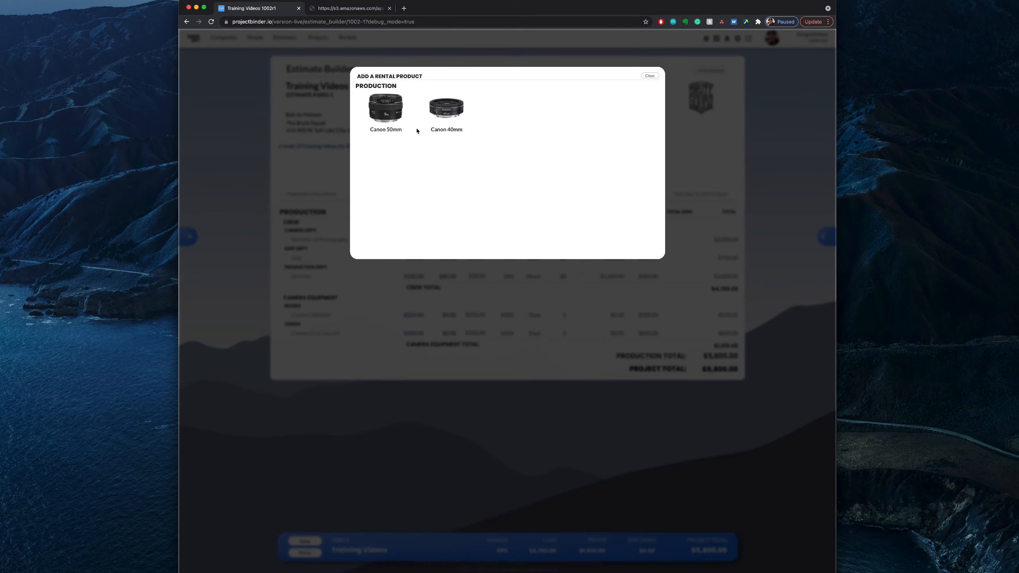
pyautogui.click(447, 115)
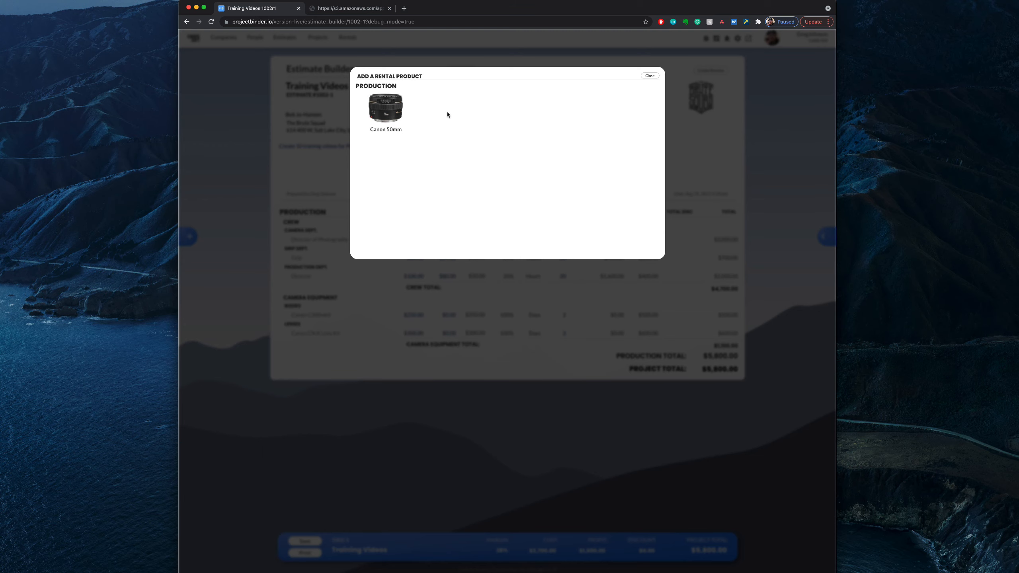
pyautogui.click(650, 76)
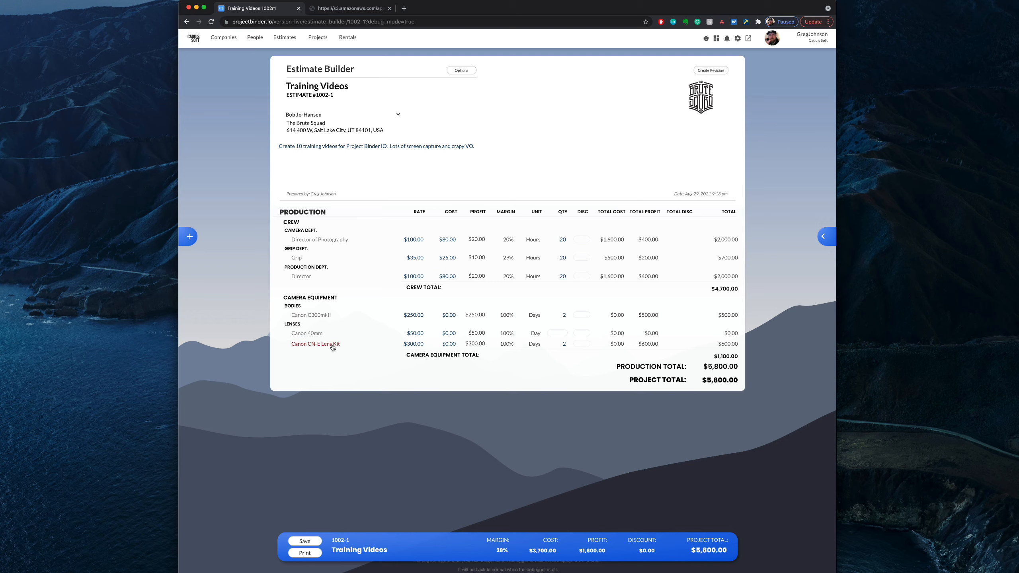
# Step: Check which services and rental packages can still be added to the estimate, adding none of them
pyautogui.click(190, 241)
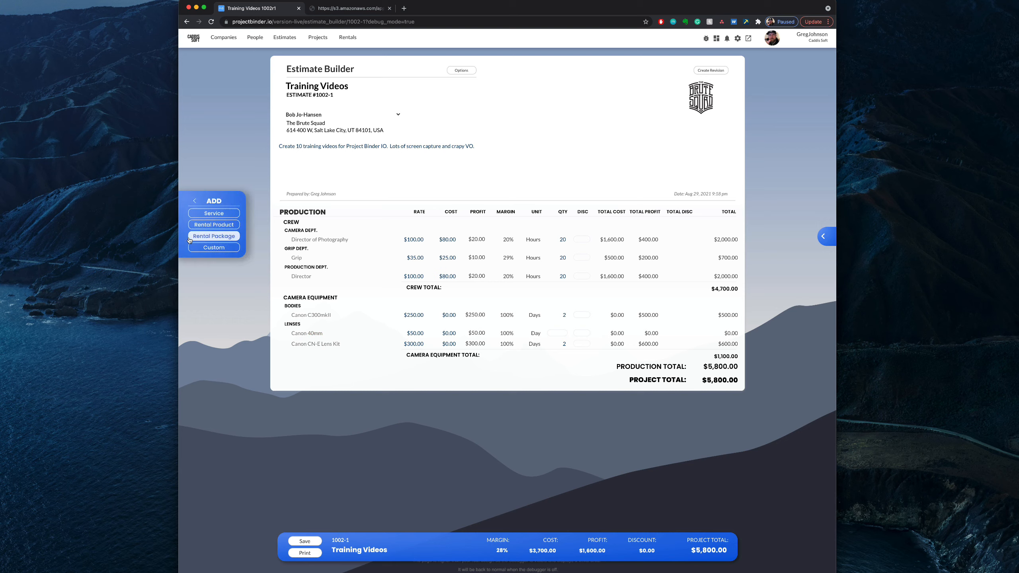
pyautogui.click(218, 214)
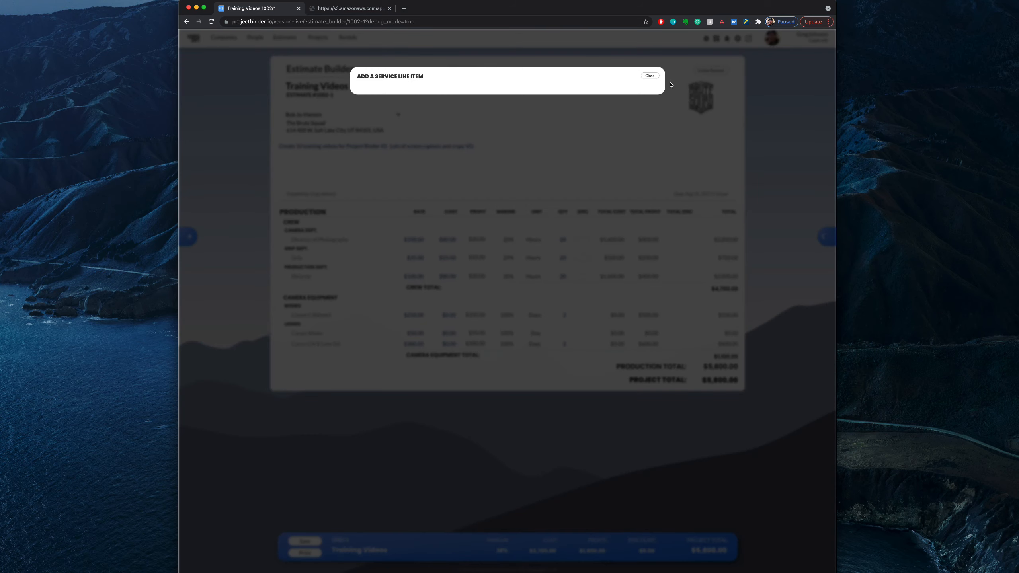
pyautogui.click(650, 77)
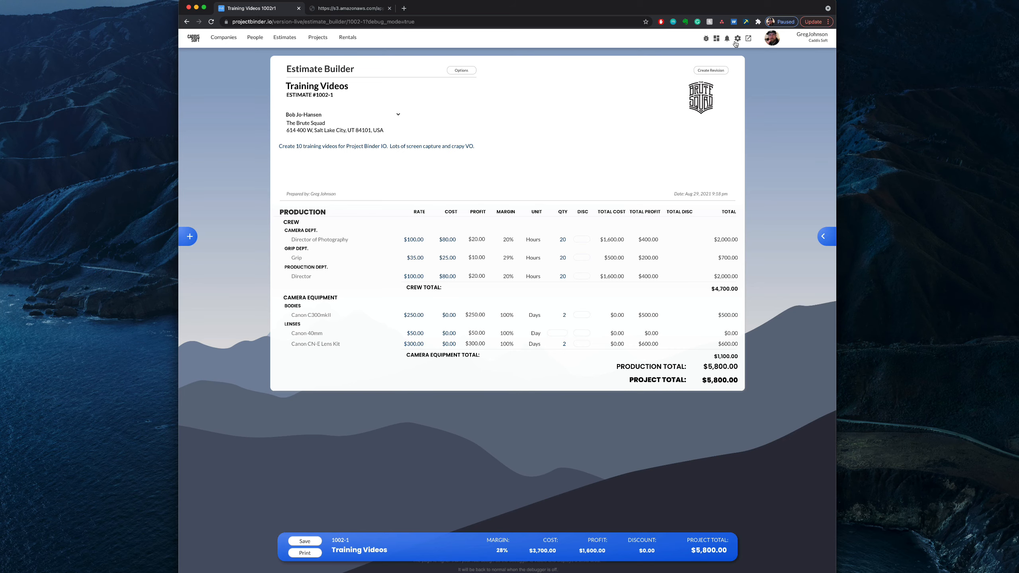
pyautogui.click(195, 237)
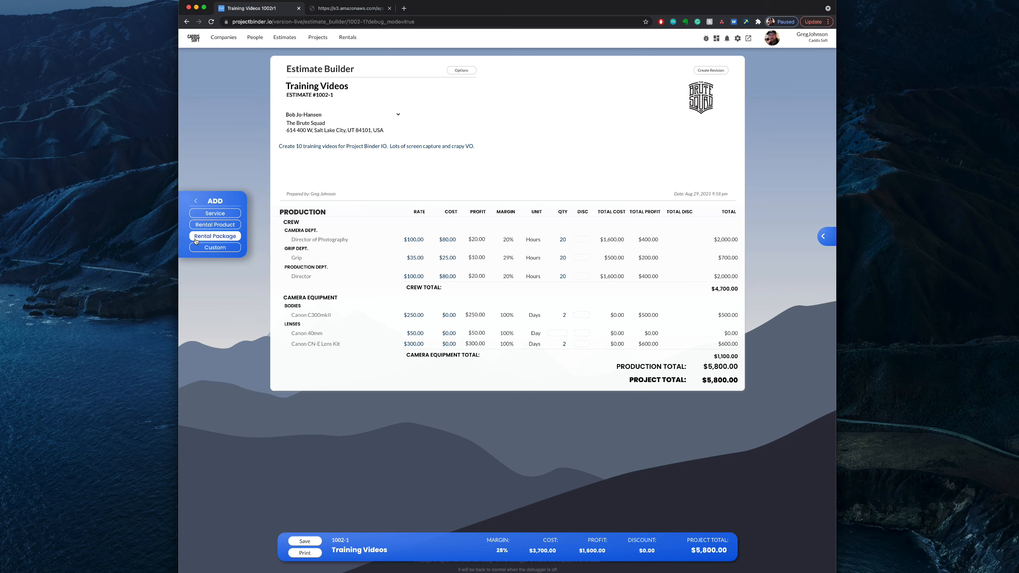
pyautogui.click(202, 237)
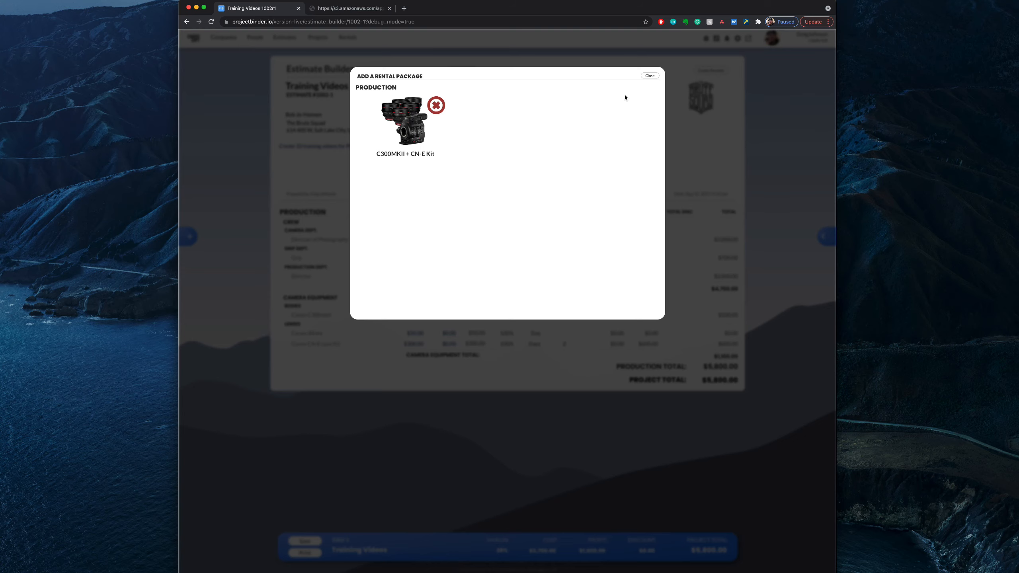
pyautogui.click(649, 76)
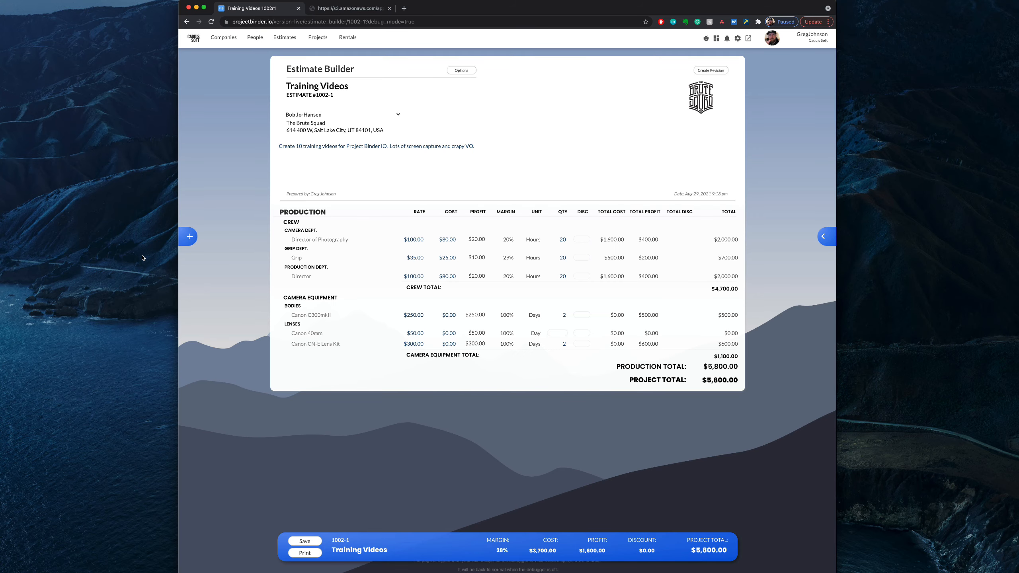
# Step: Start a custom Expense line item named "Meals + Crafty", described as "Food for the crew." and measured by Meal
pyautogui.click(188, 237)
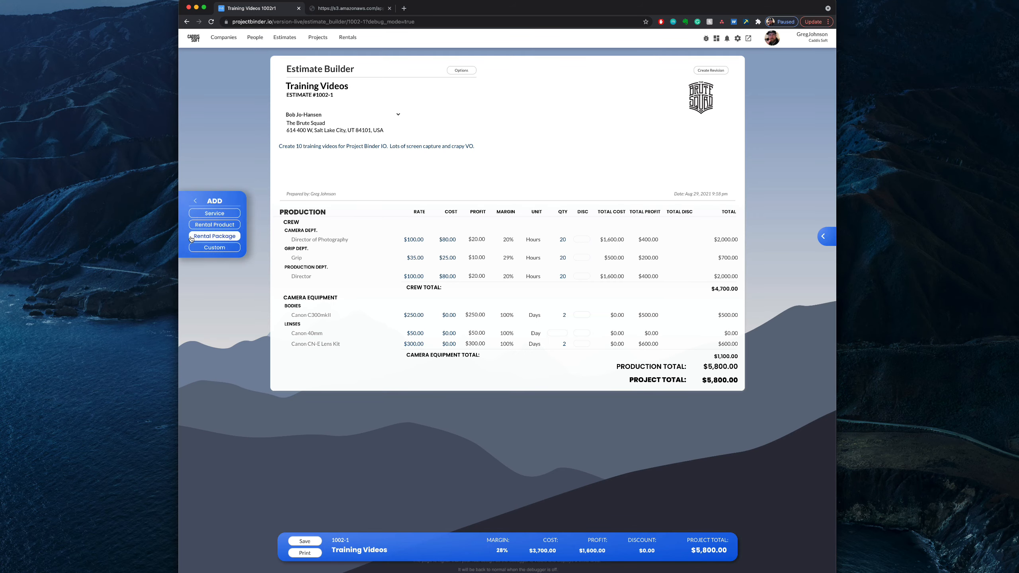
pyautogui.click(222, 247)
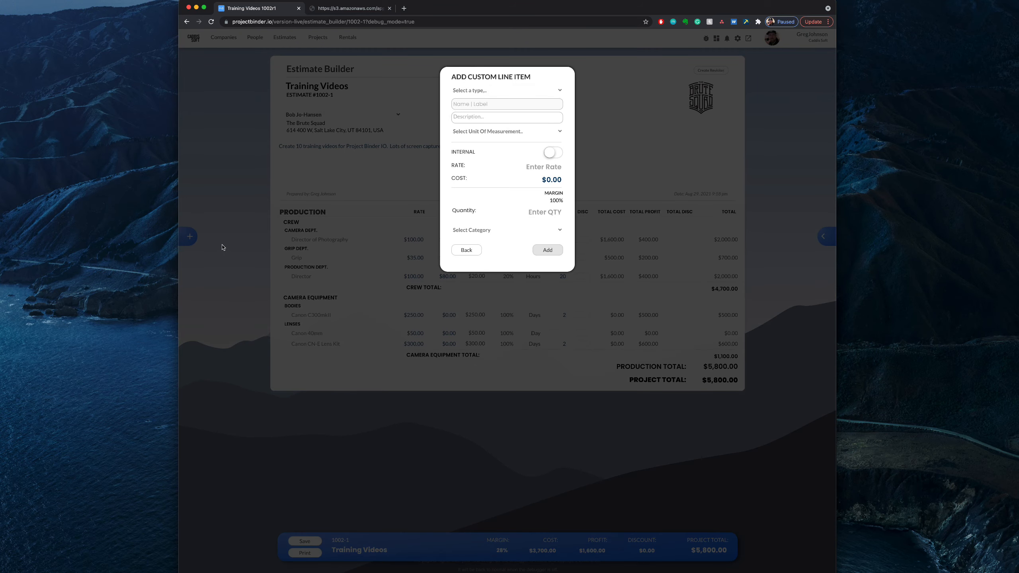
pyautogui.click(531, 90)
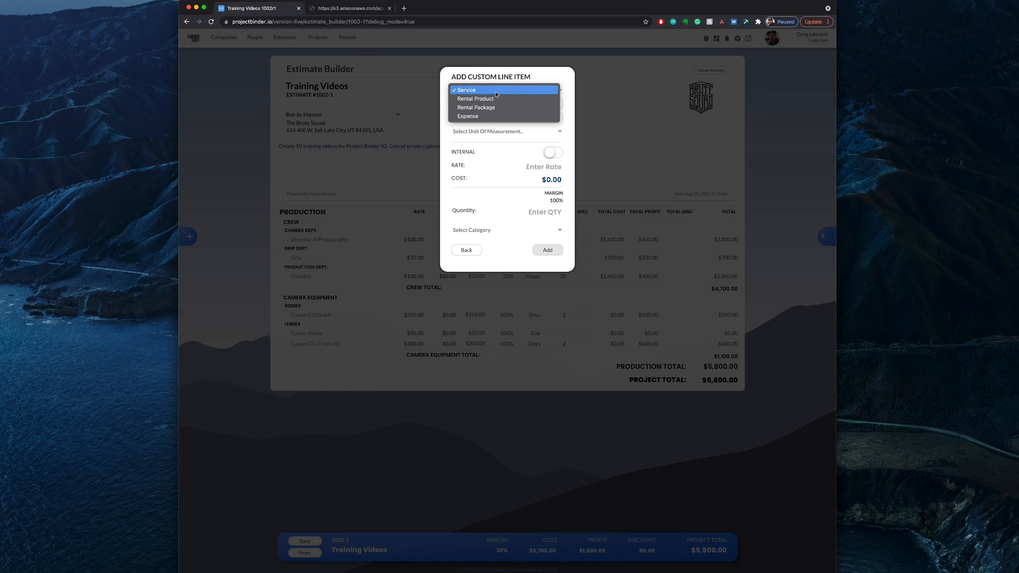
pyautogui.click(494, 116)
pyautogui.click(481, 104)
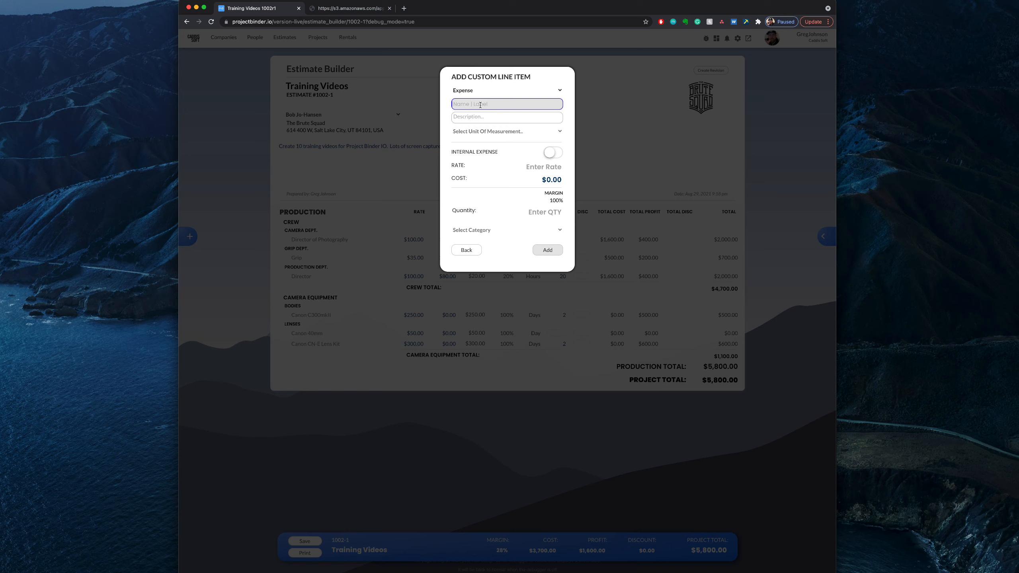
pyautogui.write('Meals + Crafty')
pyautogui.click(485, 123)
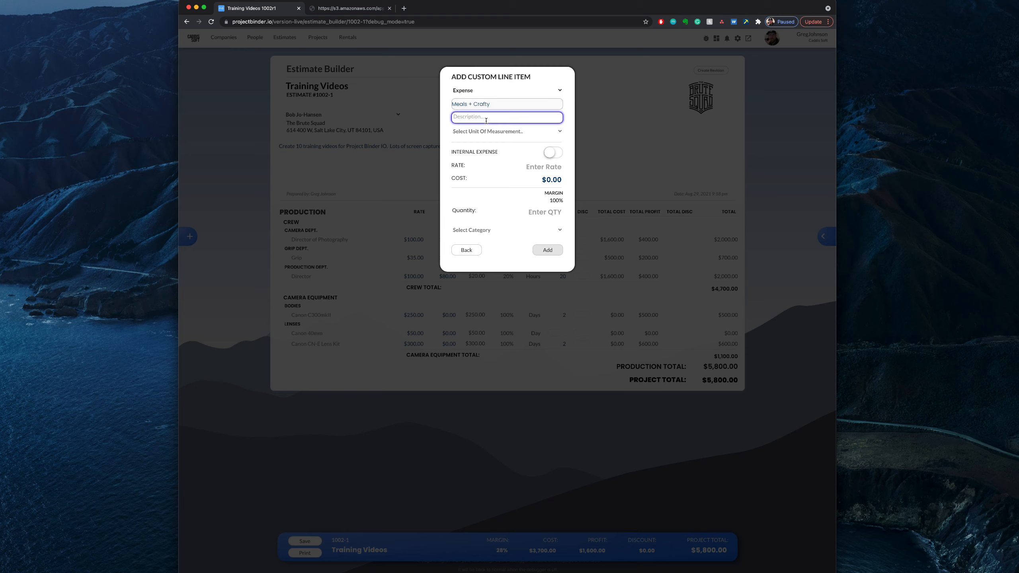
pyautogui.write('Food for the crew.')
pyautogui.click(505, 136)
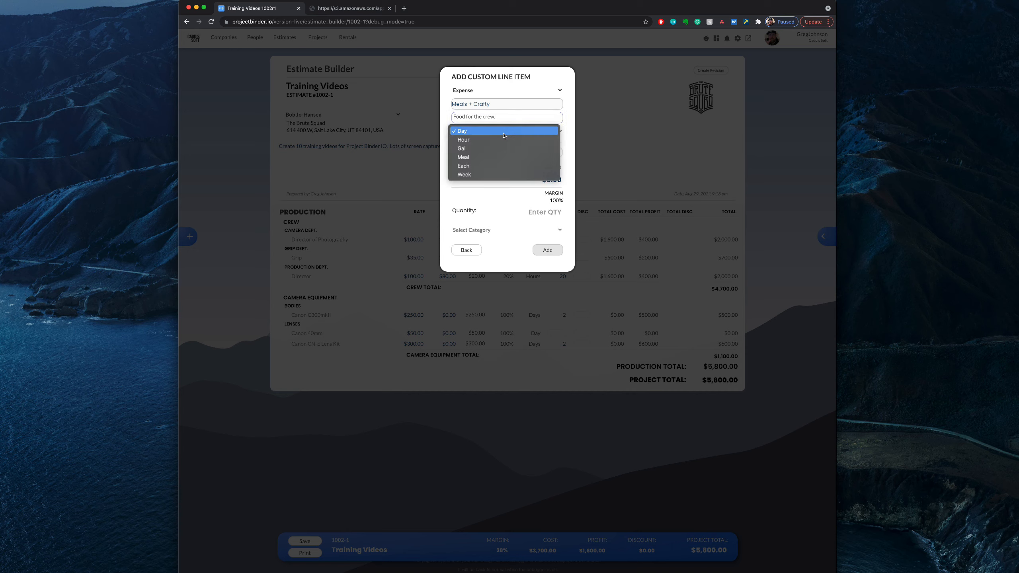
pyautogui.click(488, 158)
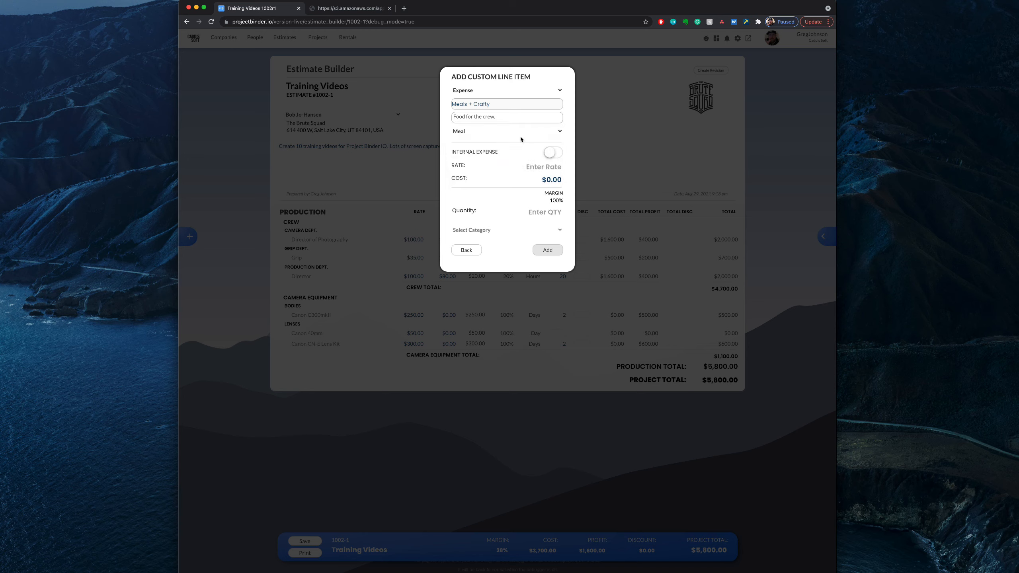
# Step: Price the custom expense at a $20.00 rate and $14.00 cost, with a quantity of 3
pyautogui.click(510, 171)
pyautogui.write('15')
pyautogui.click(522, 180)
pyautogui.write('10.5')
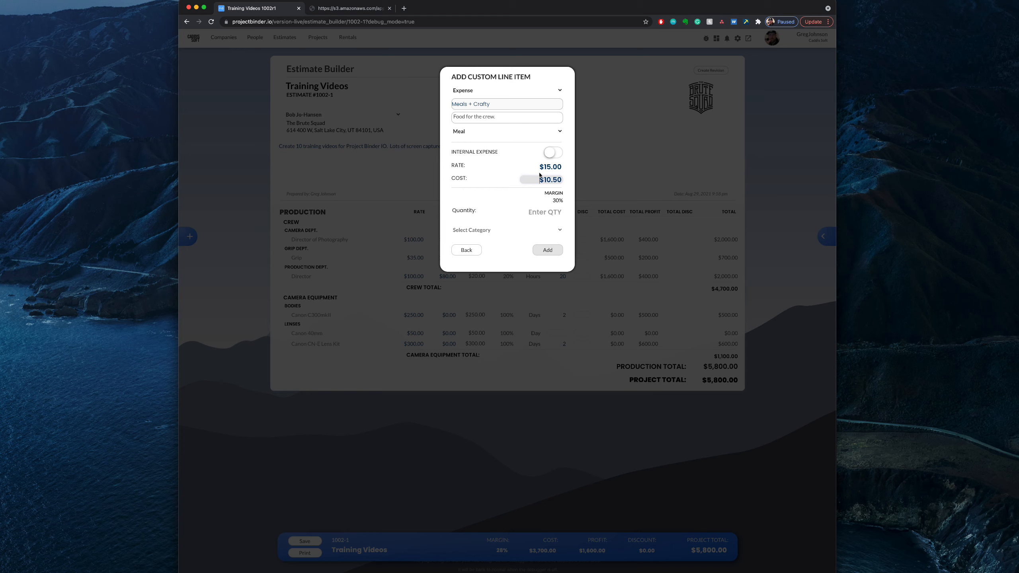
pyautogui.click(551, 168)
pyautogui.press('BackSpace')
pyautogui.press('BackSpace')
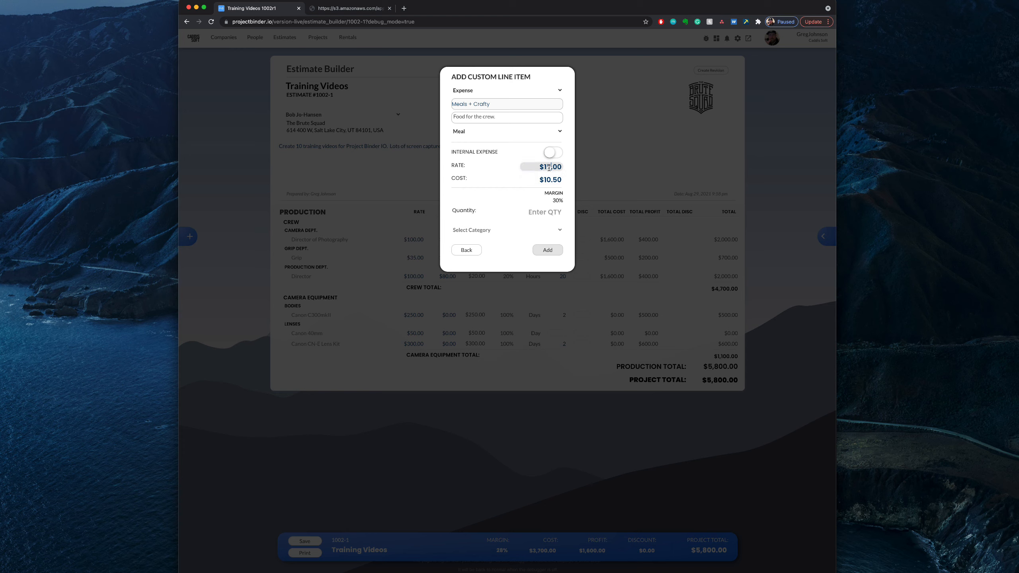
pyautogui.write('20')
pyautogui.click(510, 200)
pyautogui.click(550, 214)
pyautogui.write('3')
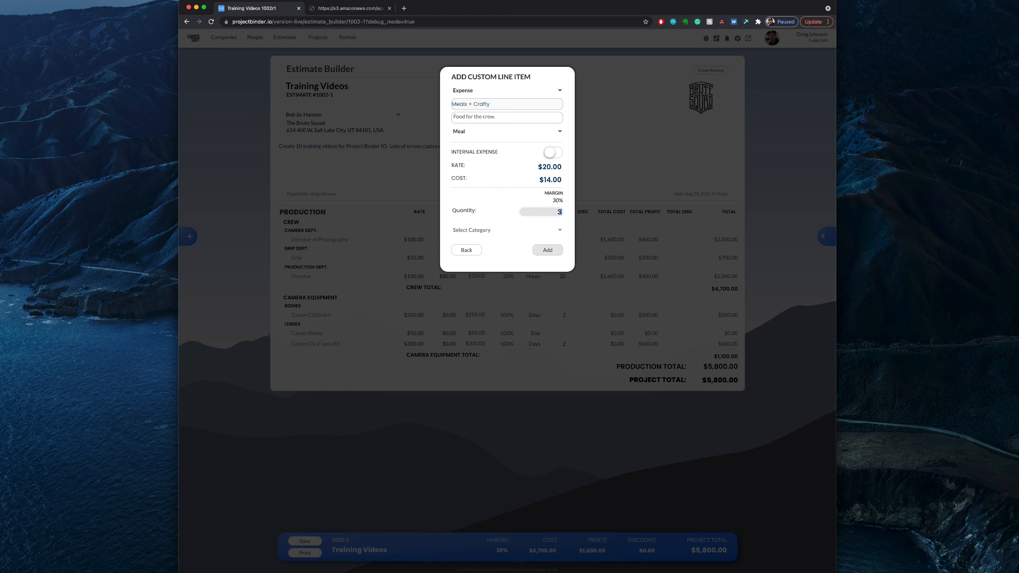
# Step: Put the custom expense in the Production category with no subcategory and add it to the estimate
pyautogui.click(538, 231)
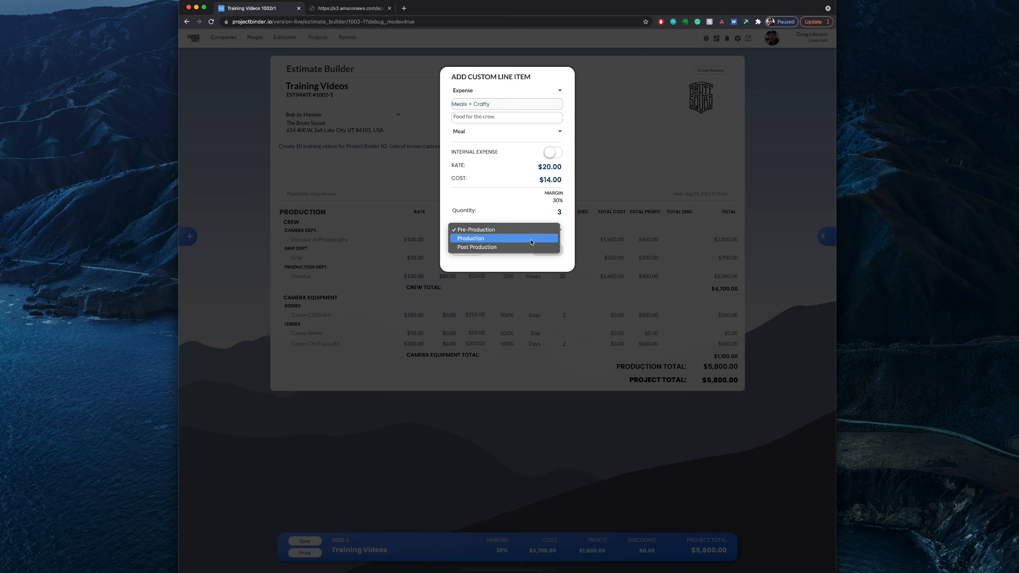
pyautogui.click(532, 240)
pyautogui.click(524, 243)
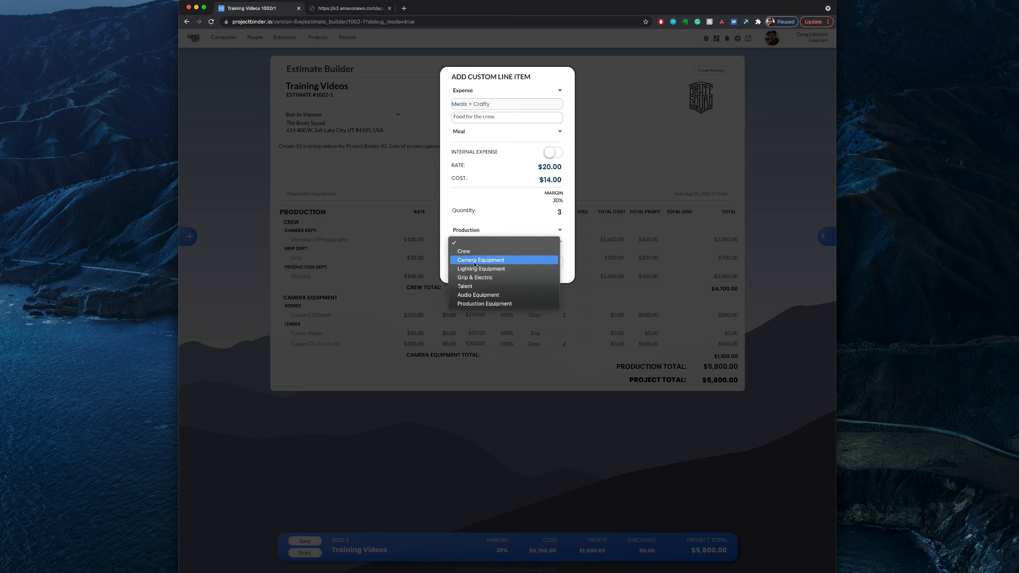
pyautogui.click(505, 213)
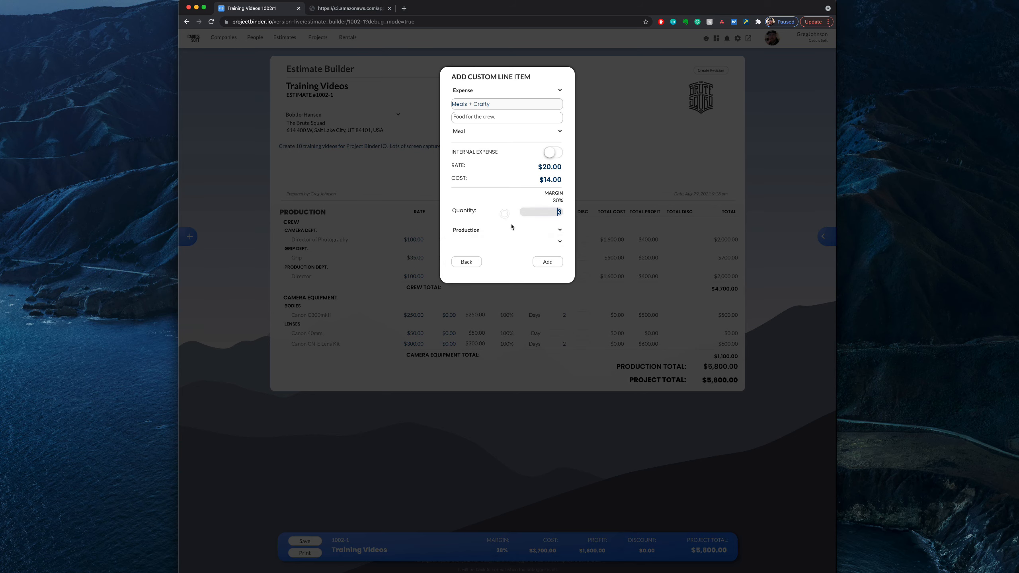
pyautogui.click(549, 261)
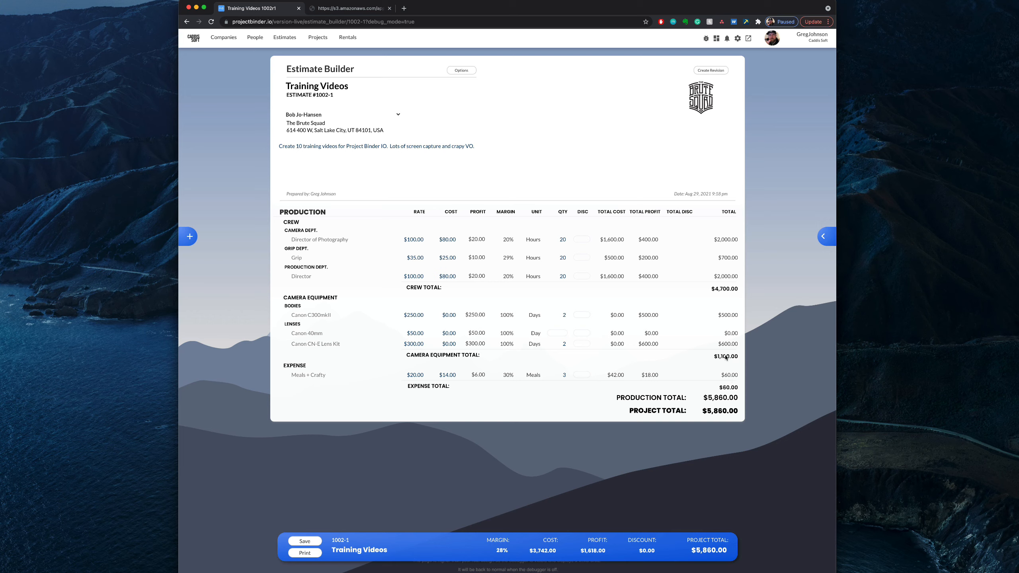
# Step: Set the Canon 40mm lens quantity to 2
pyautogui.click(556, 334)
pyautogui.write('2')
pyautogui.press('Return')
# Step: Assign the signed-in account holder to the Director of Photography line item and set its cost to $0.00
pyautogui.click(336, 242)
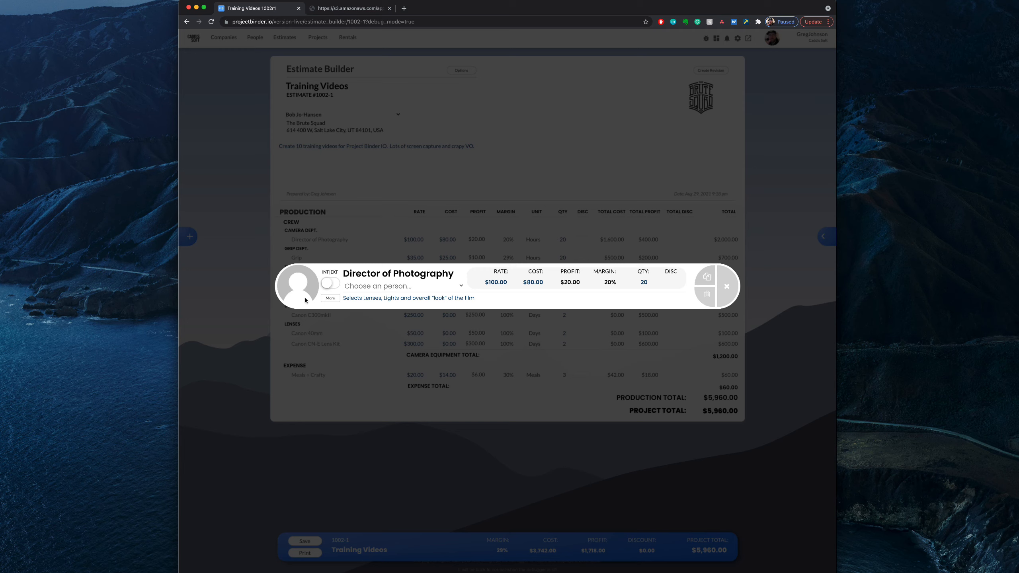
pyautogui.click(398, 288)
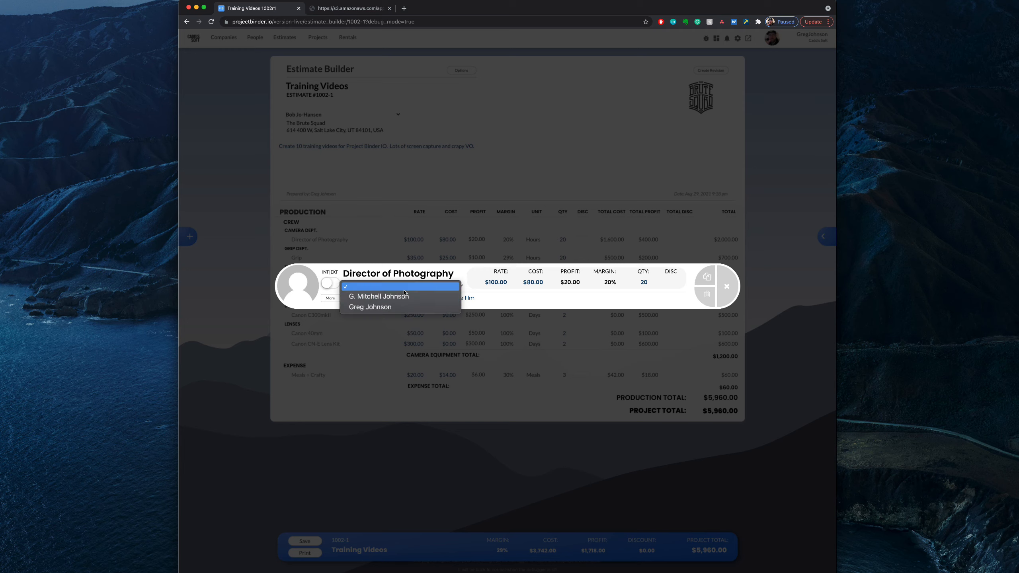
pyautogui.click(398, 308)
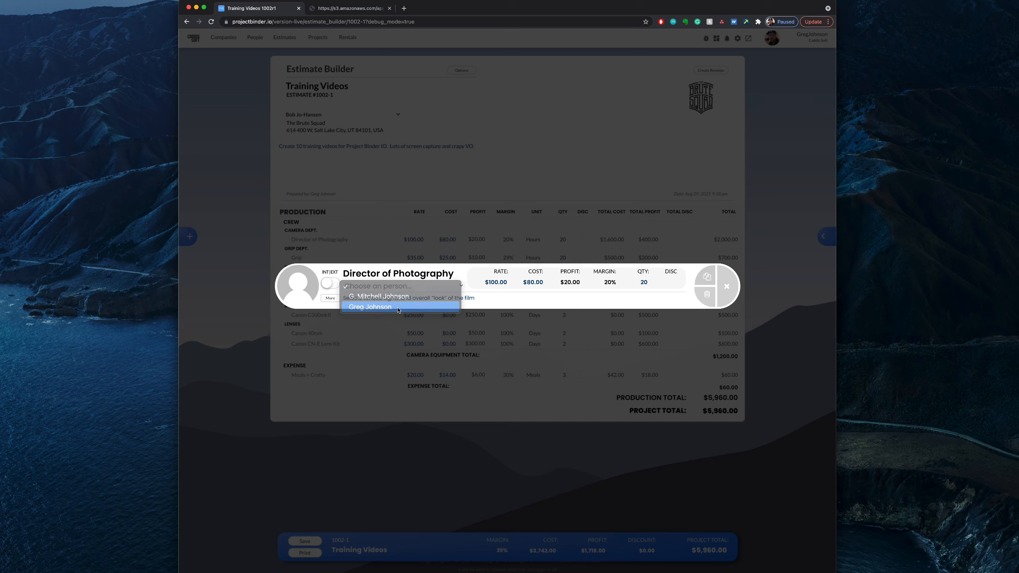
pyautogui.click(535, 286)
pyautogui.press('BackSpace')
pyautogui.click(530, 284)
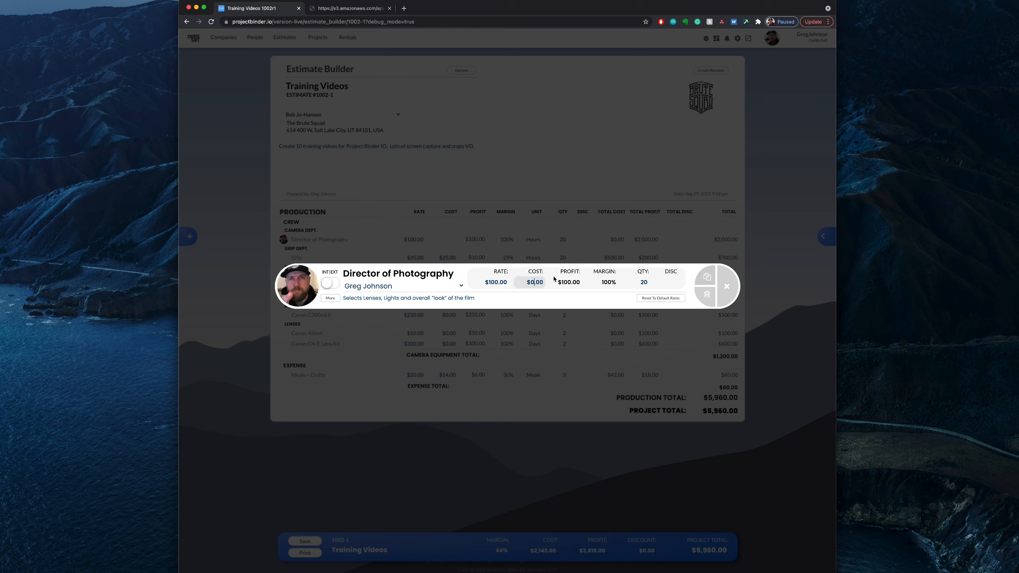
# Step: Set the Director of Photography line item's cost to $50.00
pyautogui.write('50')
pyautogui.press('Return')
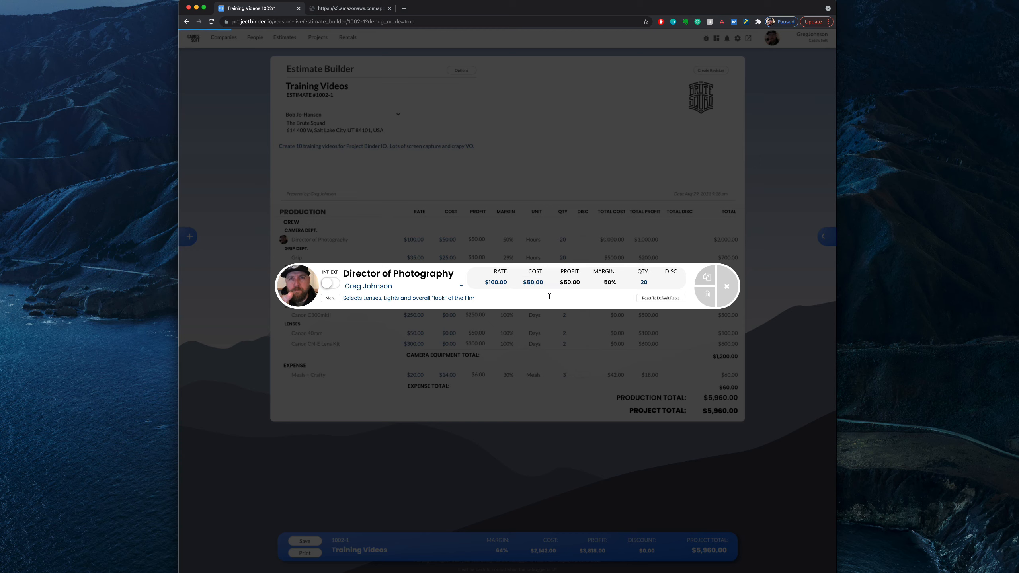
pyautogui.click(506, 297)
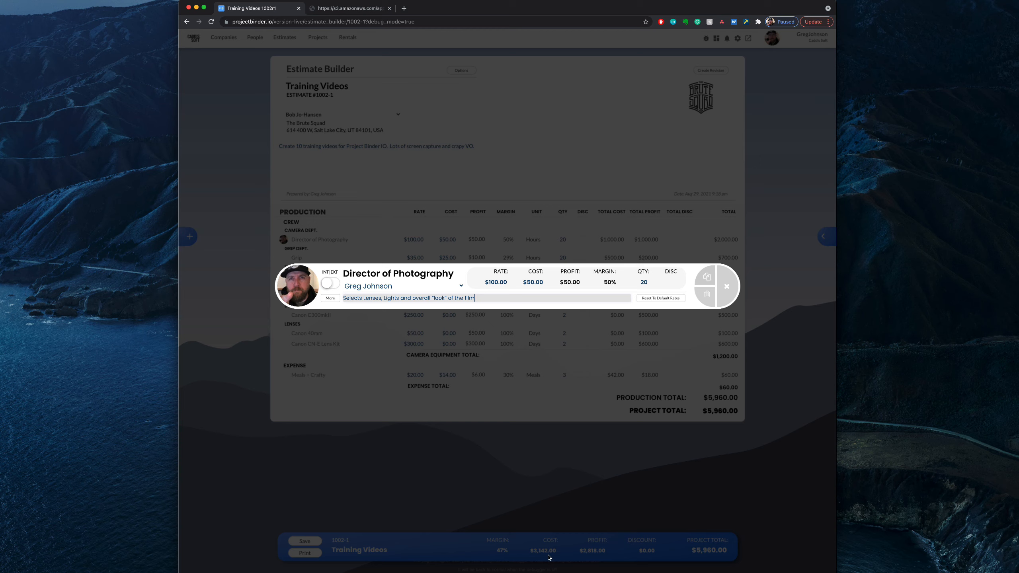
# Step: Switch the Director of Photography assignment between the two internal people and reset the line item to its default rates
pyautogui.click(397, 286)
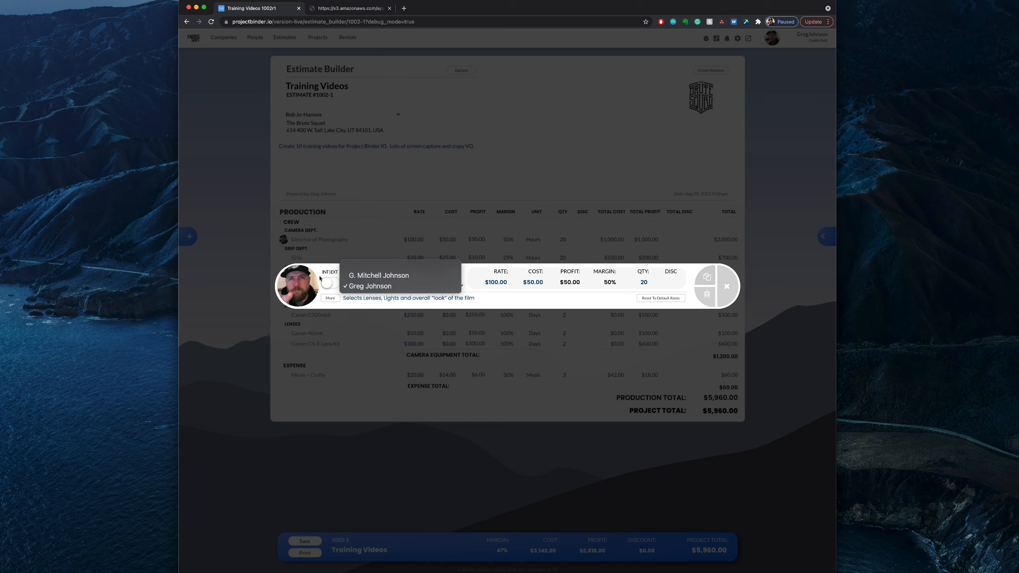
pyautogui.click(363, 276)
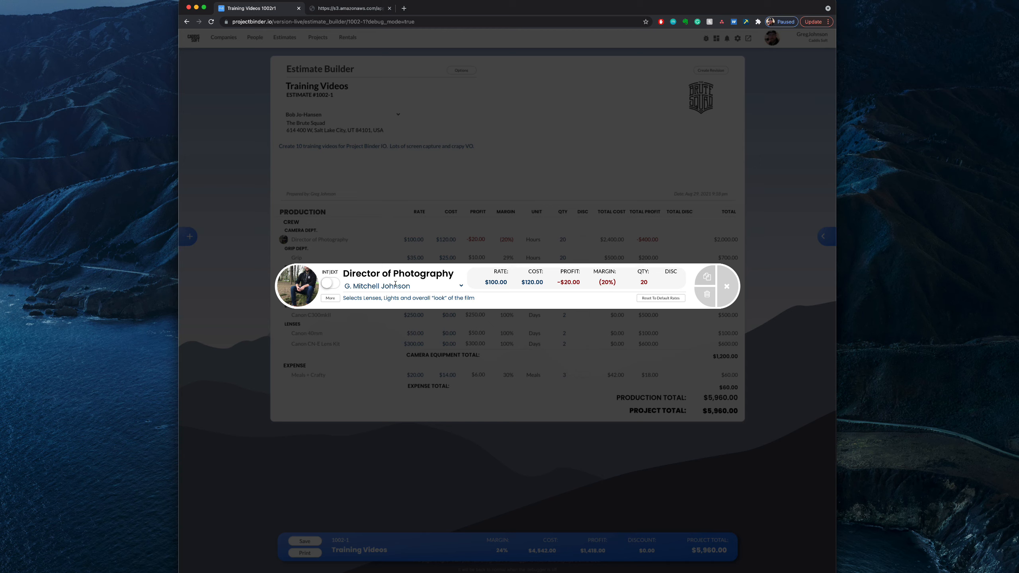
pyautogui.click(372, 290)
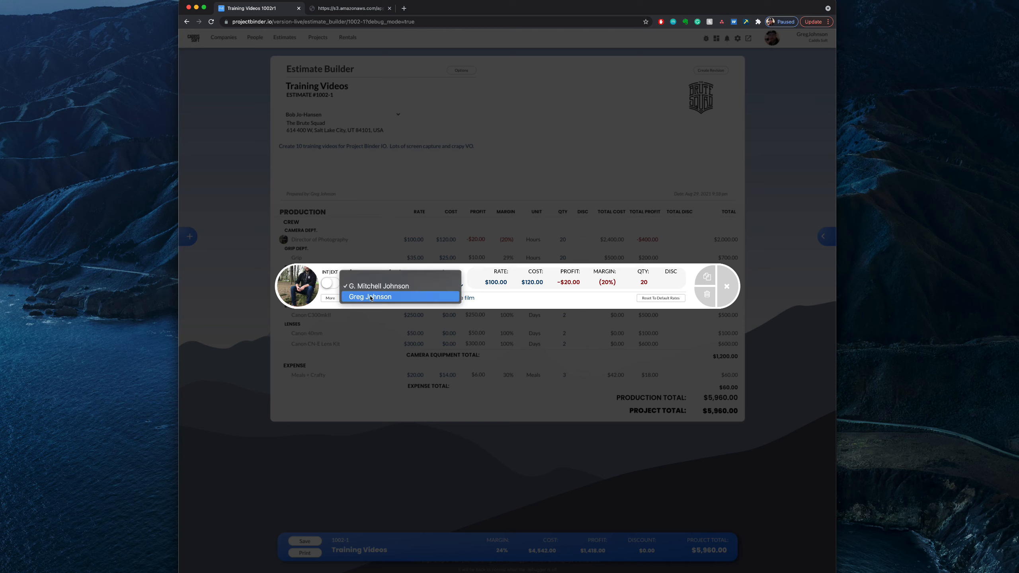
pyautogui.click(357, 296)
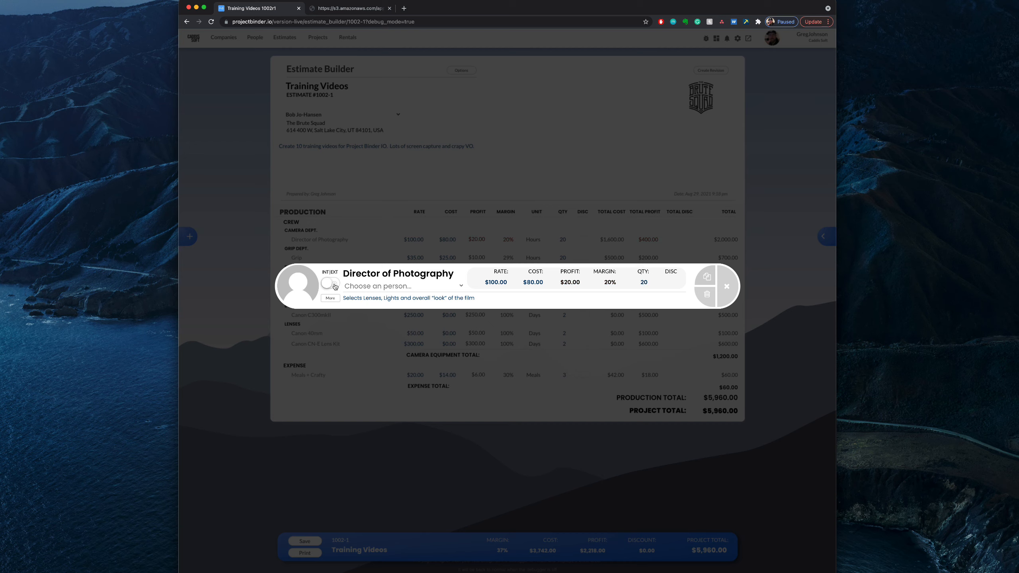
# Step: Make the Director of Photography line item external, assign the available external crew member, and close its details
pyautogui.click(335, 287)
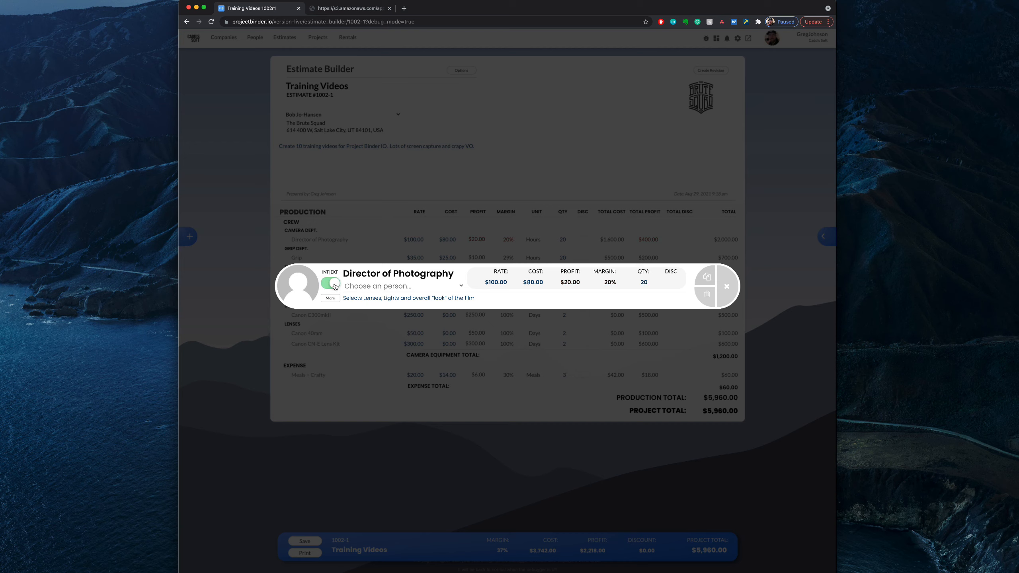
pyautogui.click(387, 287)
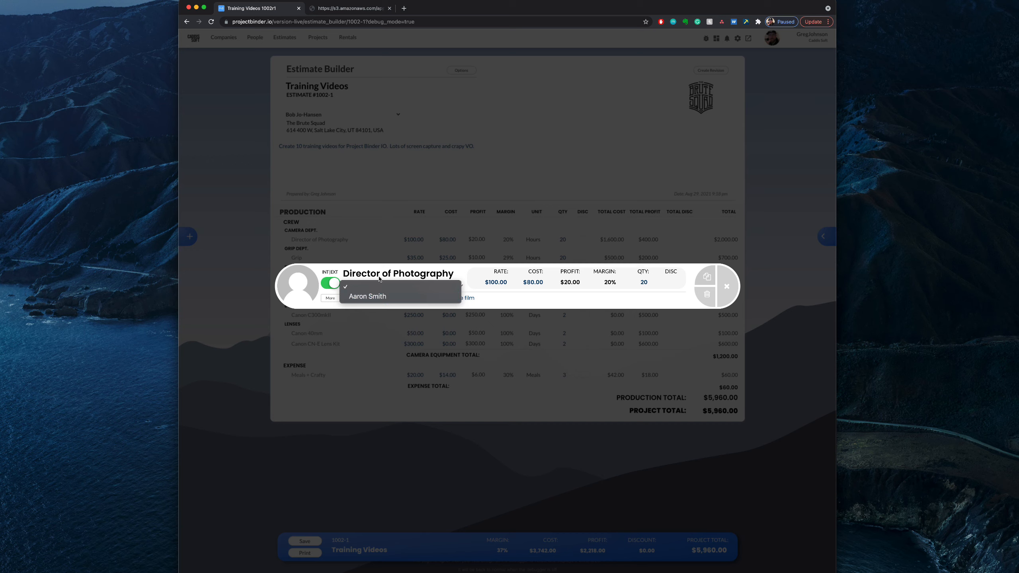
pyautogui.click(387, 297)
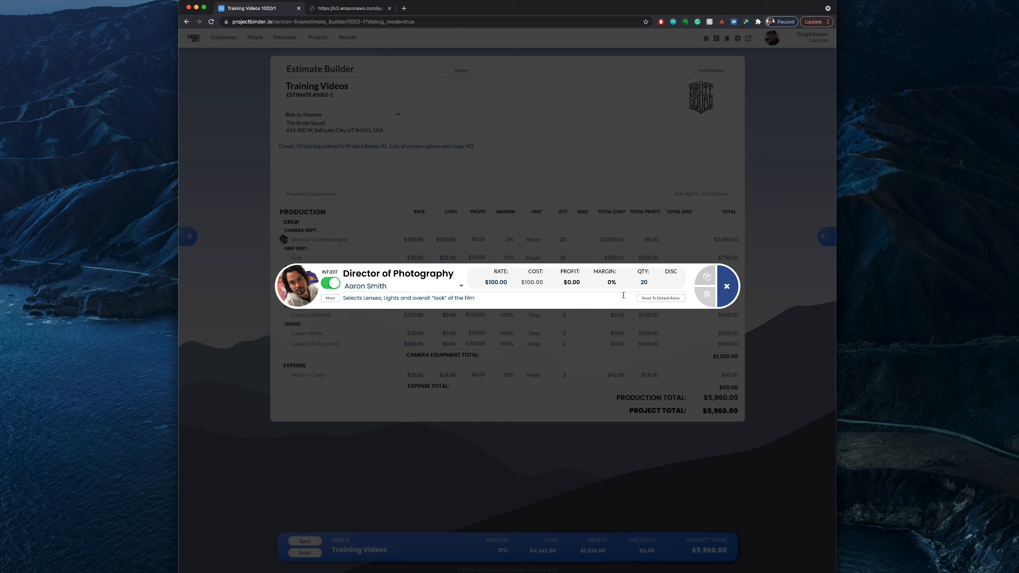
pyautogui.click(727, 286)
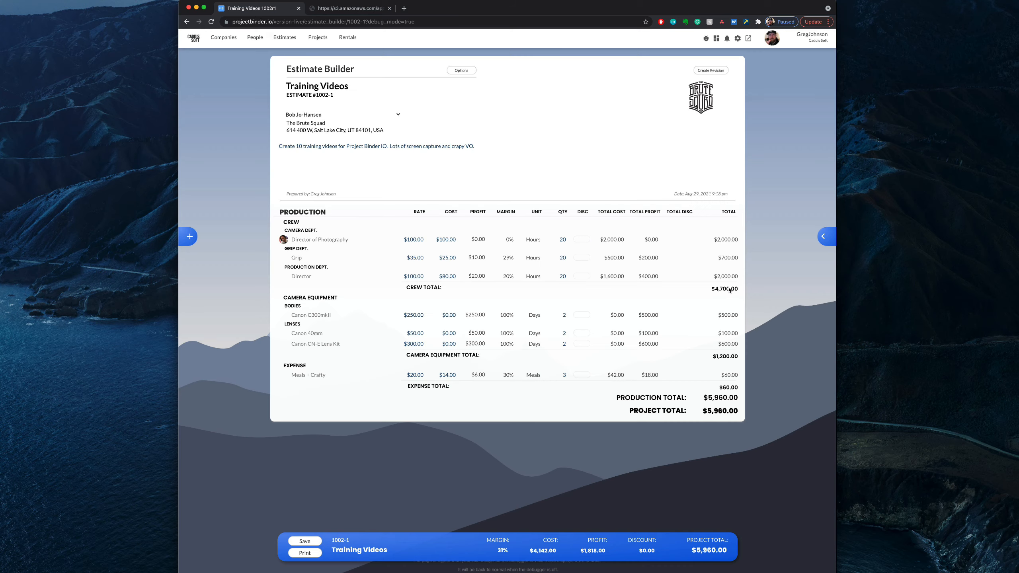
# Step: Assign the signed-in account holder to the Grip line item and set its cost to $20.00
pyautogui.click(297, 259)
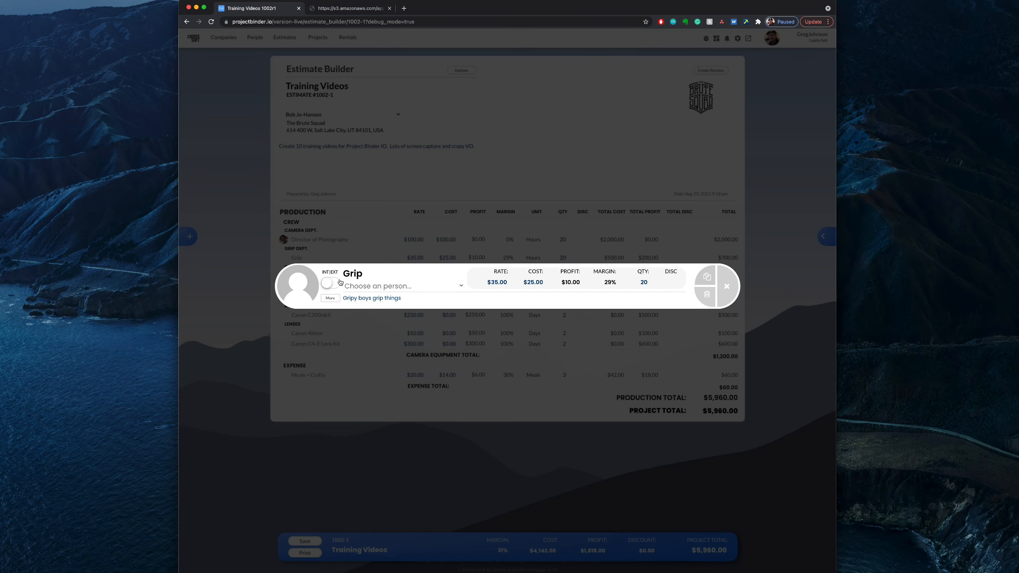
pyautogui.click(361, 286)
pyautogui.click(364, 308)
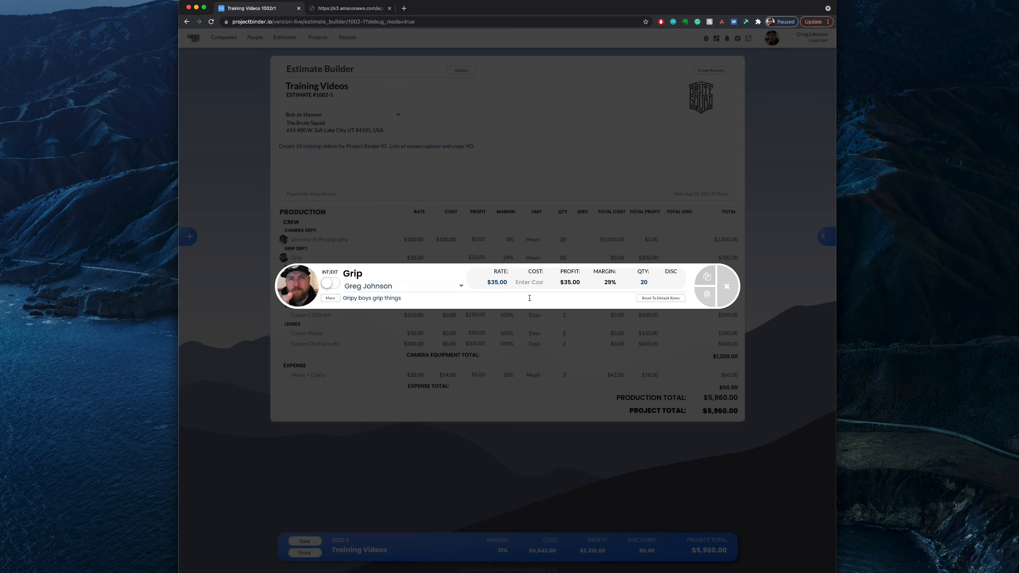
pyautogui.click(534, 282)
pyautogui.write('20')
pyautogui.click(727, 287)
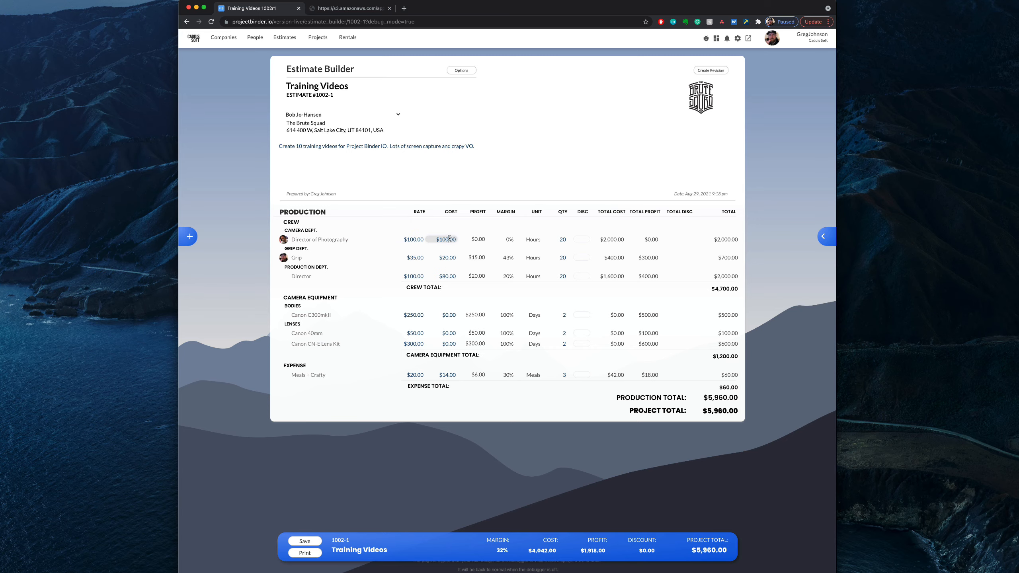
pyautogui.click(364, 242)
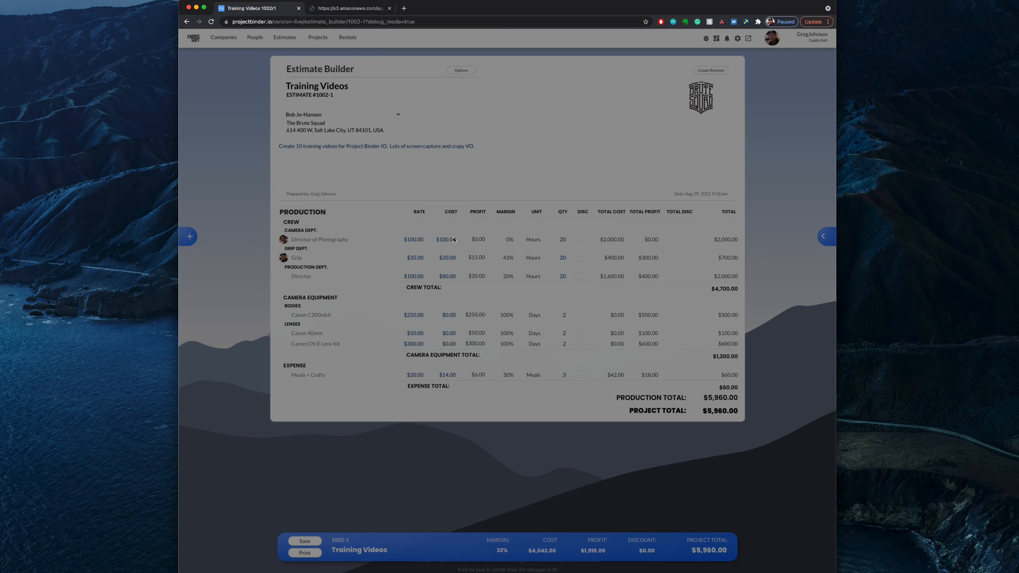
pyautogui.click(364, 241)
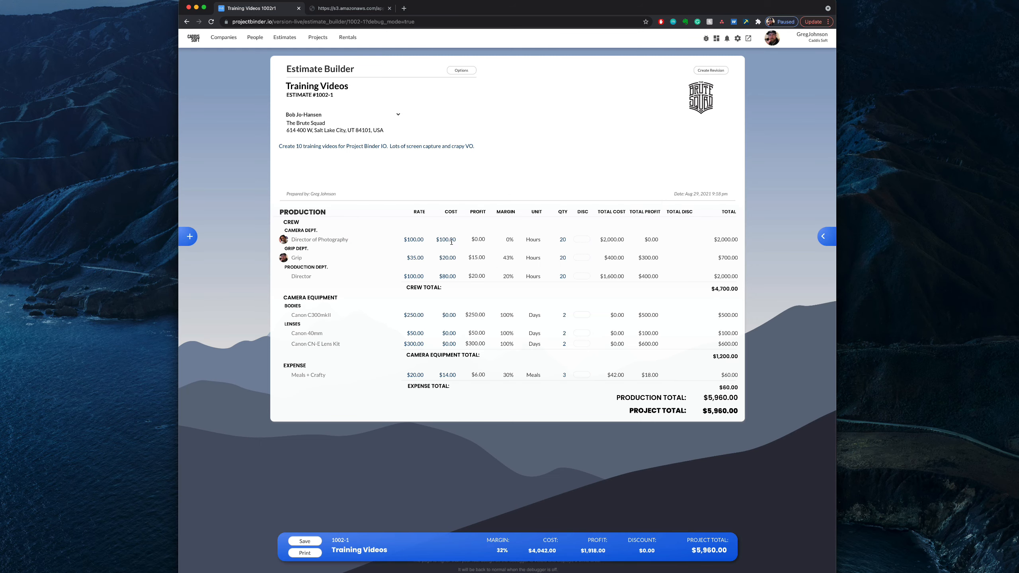
pyautogui.scroll(5, 450, 240)
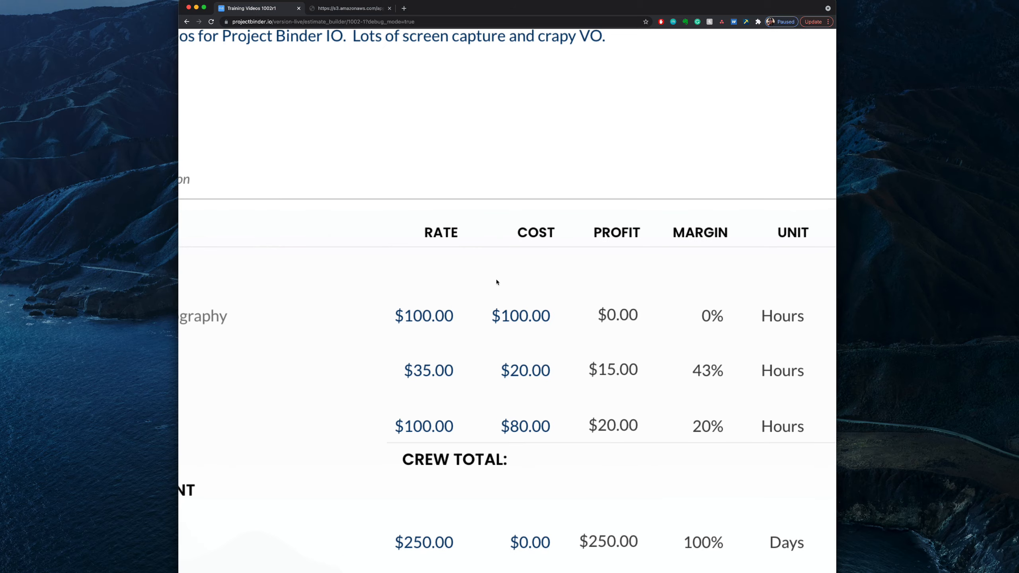
pyautogui.scroll(-5, 497, 282)
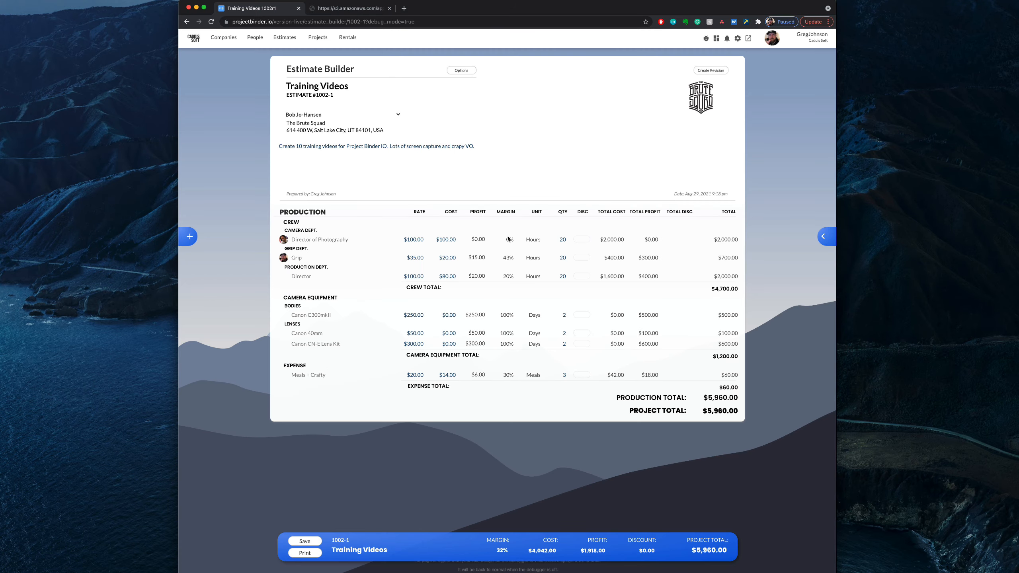
# Step: Set the Director of Photography cost to $80.00 directly in the estimate's Camera Dept. row
pyautogui.doubleClick(507, 240)
pyautogui.click(582, 239)
pyautogui.click(446, 238)
pyautogui.write('$80')
pyautogui.press('Delete')
pyautogui.press('Delete')
pyautogui.press('Return')
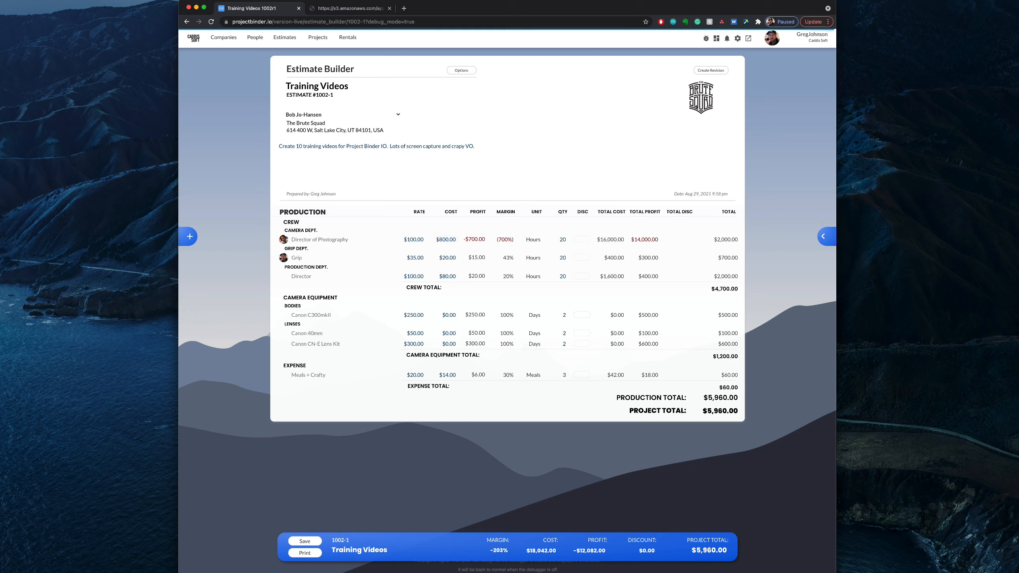
pyautogui.click(445, 239)
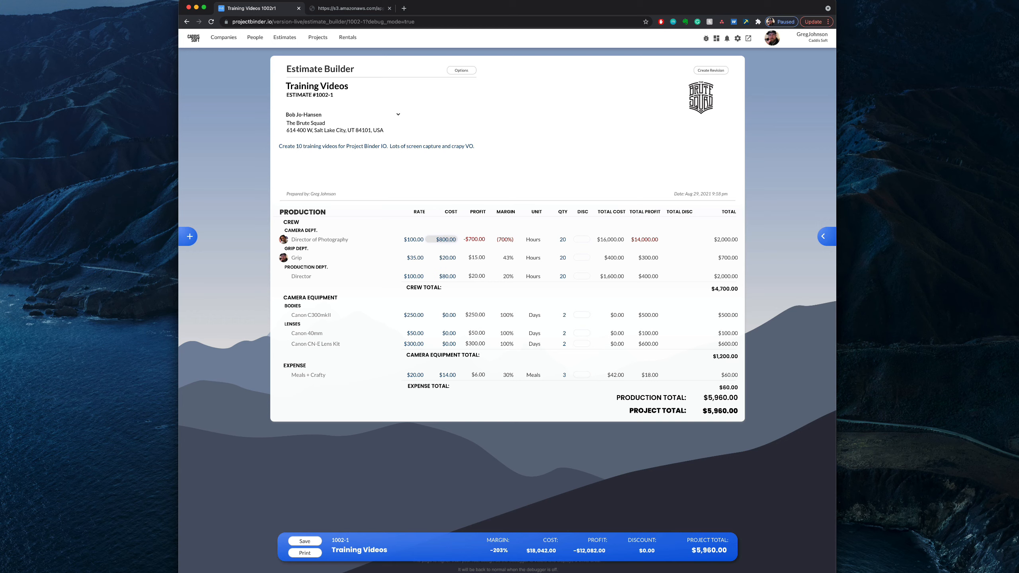
pyautogui.press('Return')
# Step: Apply a 10% discount to the Director of Photography line item
pyautogui.click(578, 240)
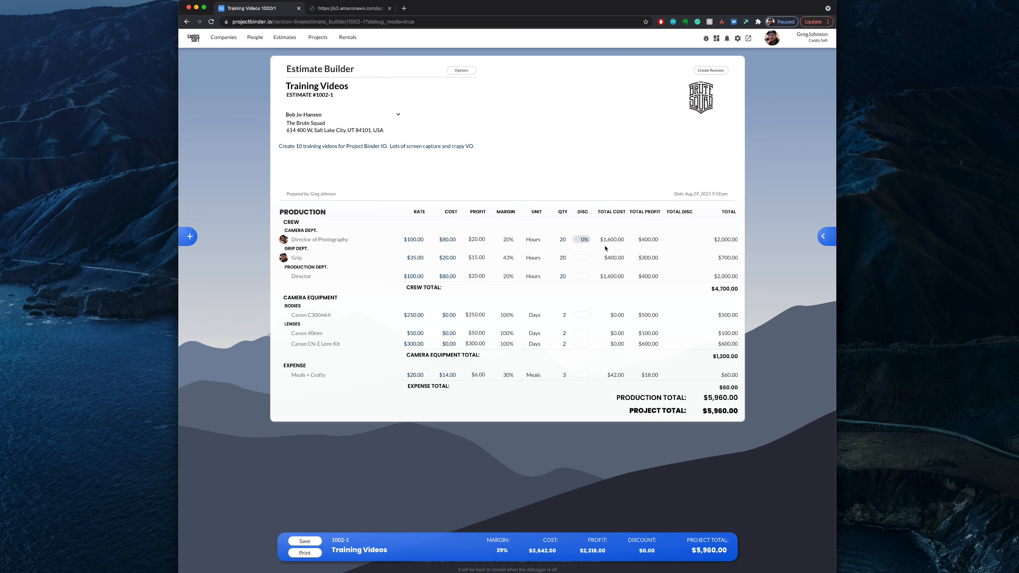
pyautogui.write('10')
pyautogui.press('Return')
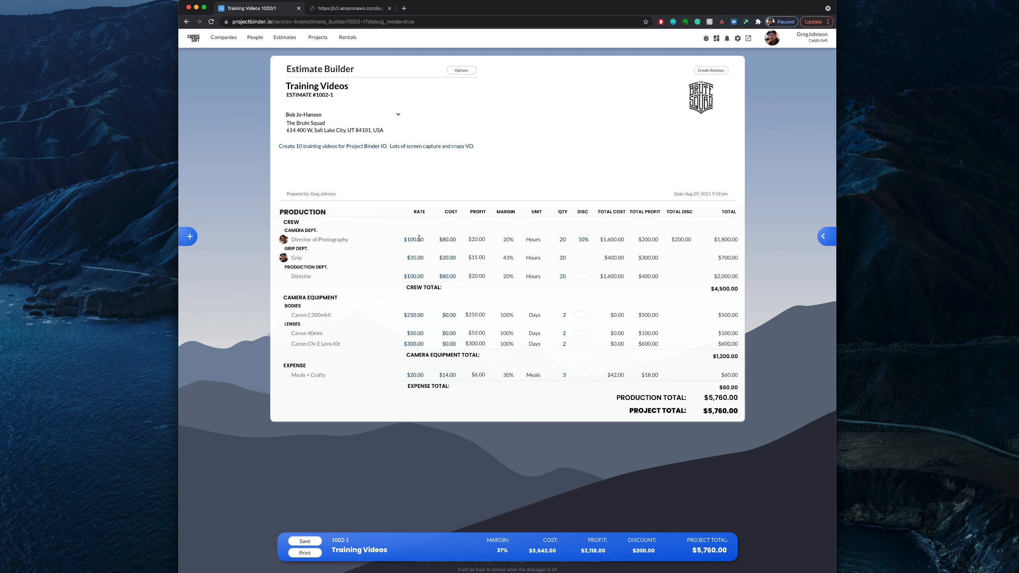
# Step: Set the Director of Photography discount to 0 and reapply the 10% discount
pyautogui.doubleClick(583, 239)
pyautogui.write('0')
pyautogui.press('Return')
pyautogui.click(580, 240)
pyautogui.write('10')
pyautogui.press('Return')
# Step: Reset the Grip line item to its default rates, clearing its assigned person
pyautogui.scroll(-1, 629, 408)
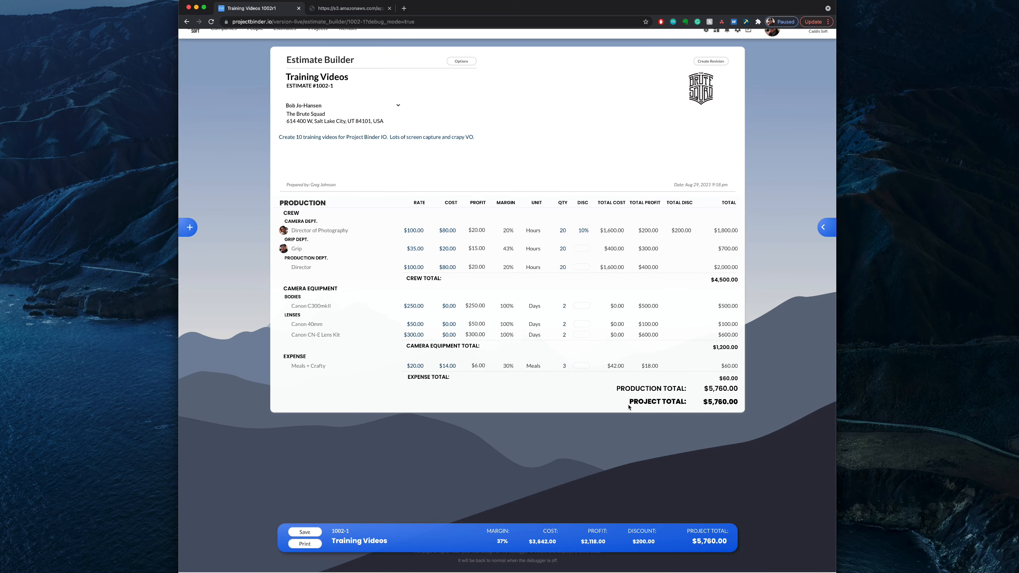
pyautogui.scroll(1, 629, 408)
pyautogui.scroll(-1, 629, 406)
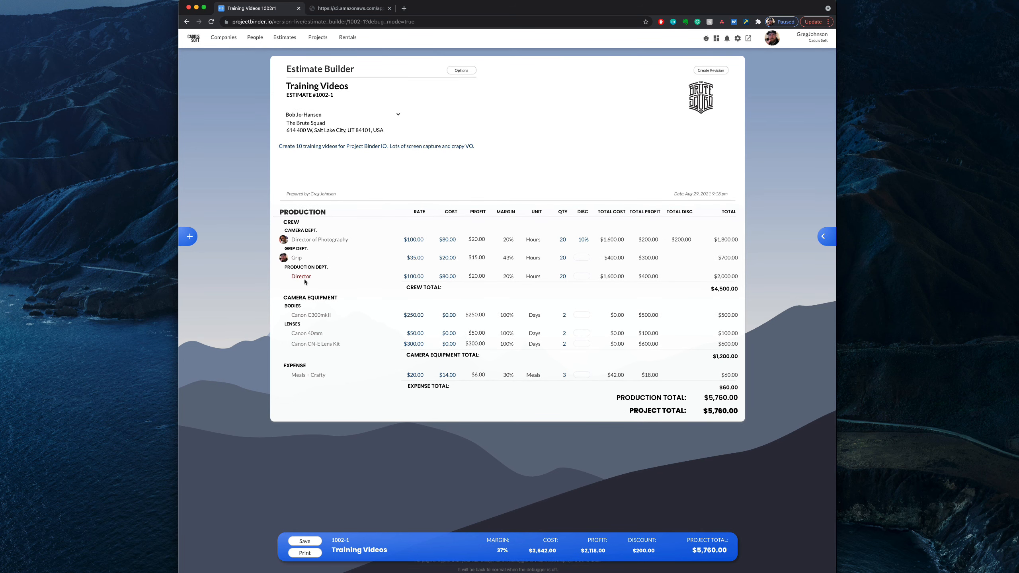
pyautogui.click(297, 258)
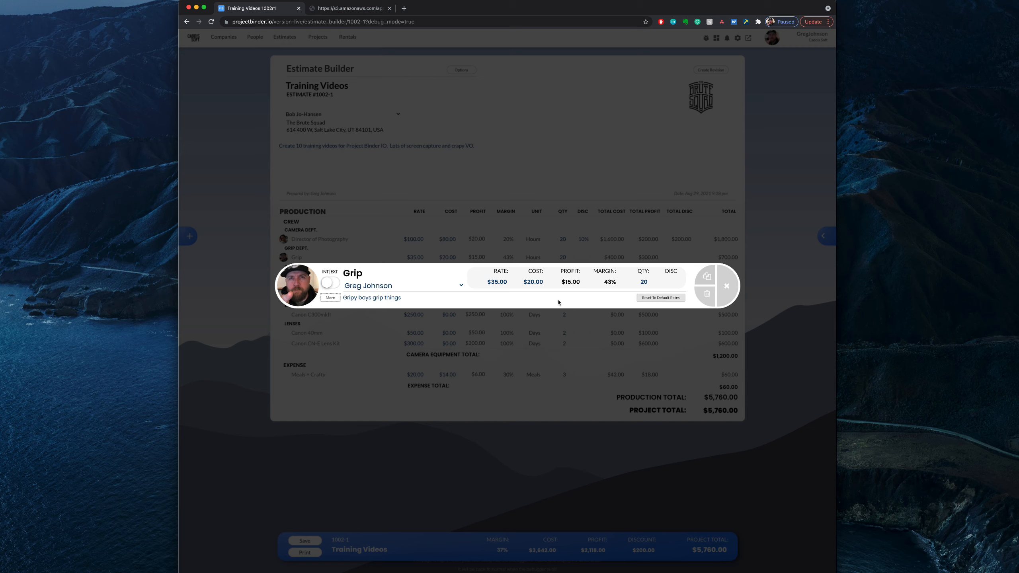
pyautogui.click(650, 299)
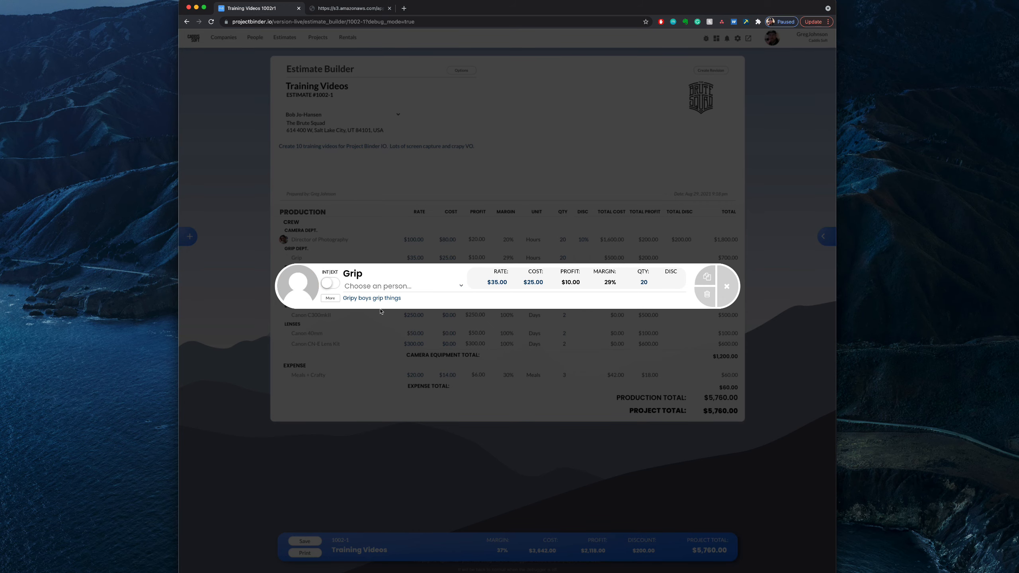
# Step: Review the Grip line item's expense and category settings and its list of assignable people, leaving them as they are
pyautogui.click(330, 299)
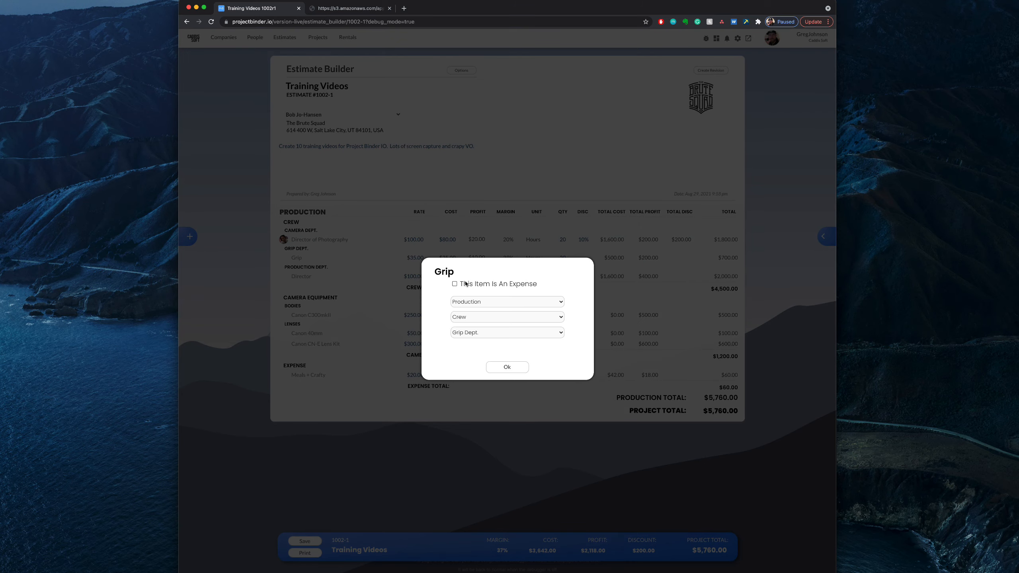
pyautogui.click(505, 371)
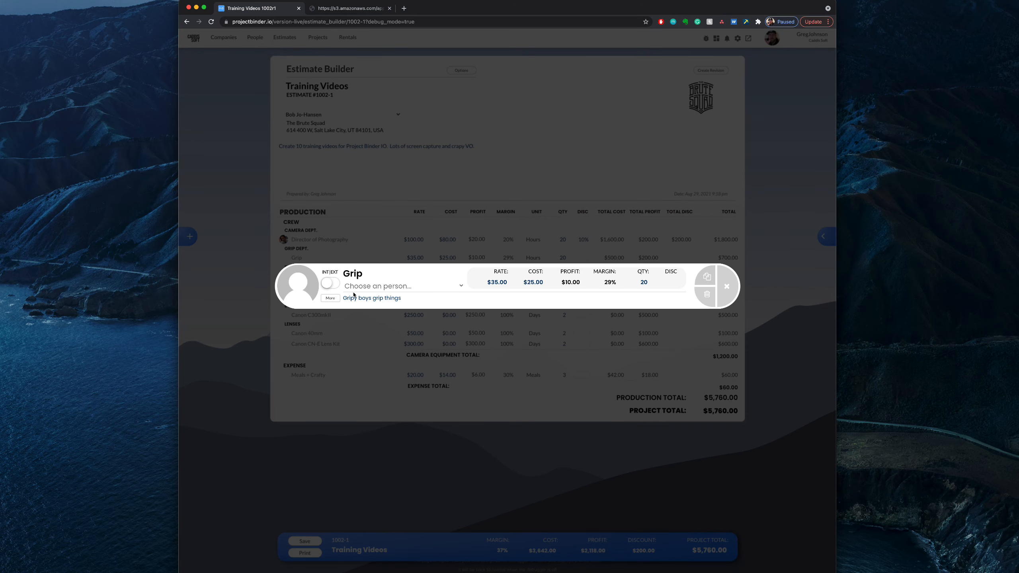
pyautogui.click(398, 286)
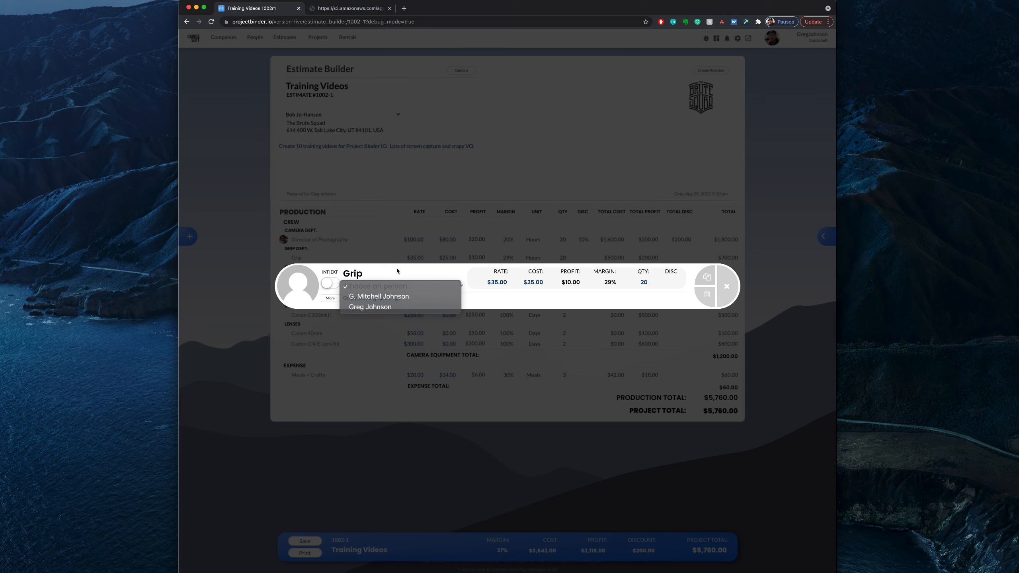
pyautogui.click(397, 272)
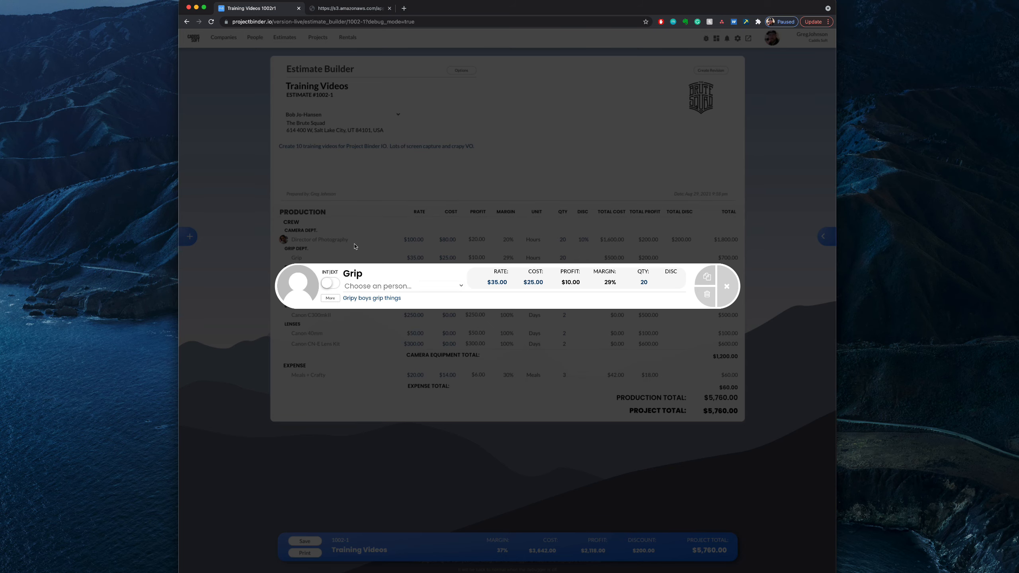
pyautogui.click(402, 264)
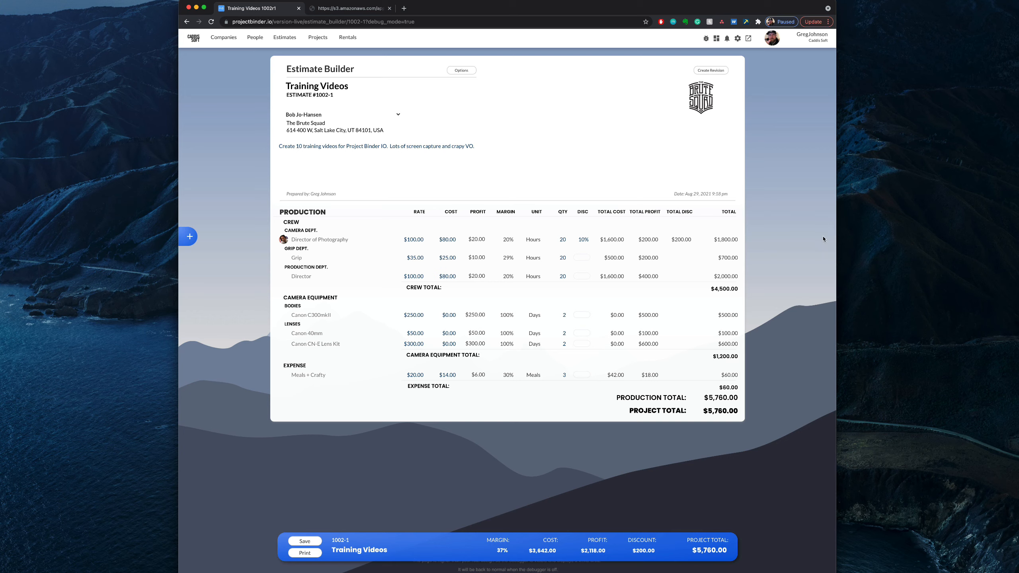
# Step: Open the estimate's view options and preview row delineation by switching it on and off
pyautogui.click(823, 241)
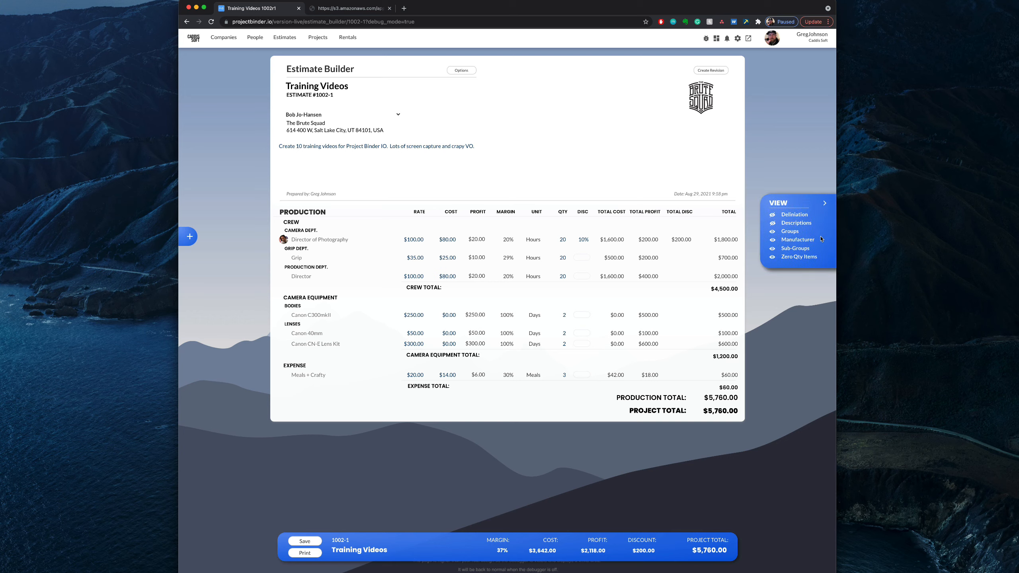
pyautogui.click(773, 216)
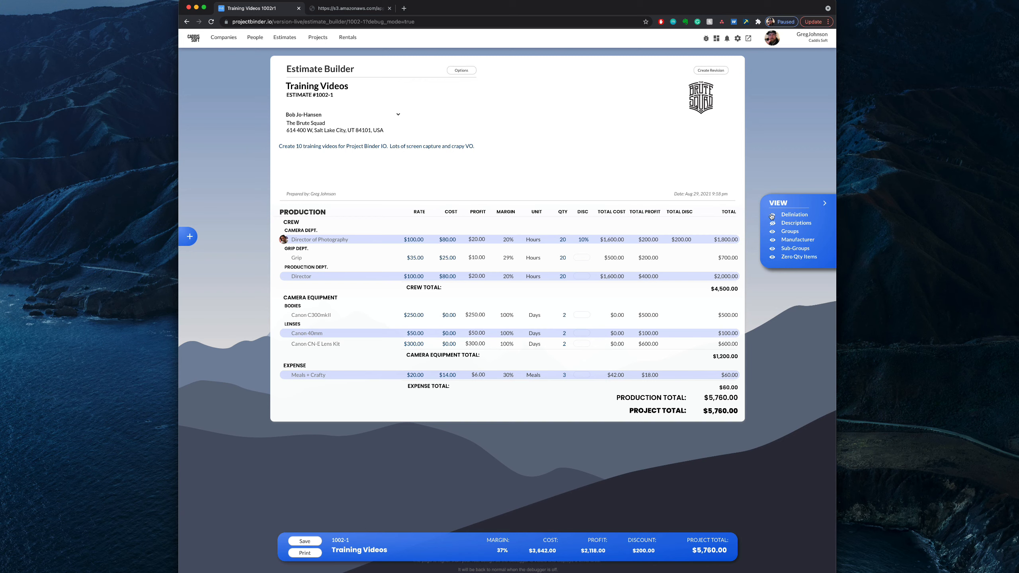
pyautogui.click(773, 217)
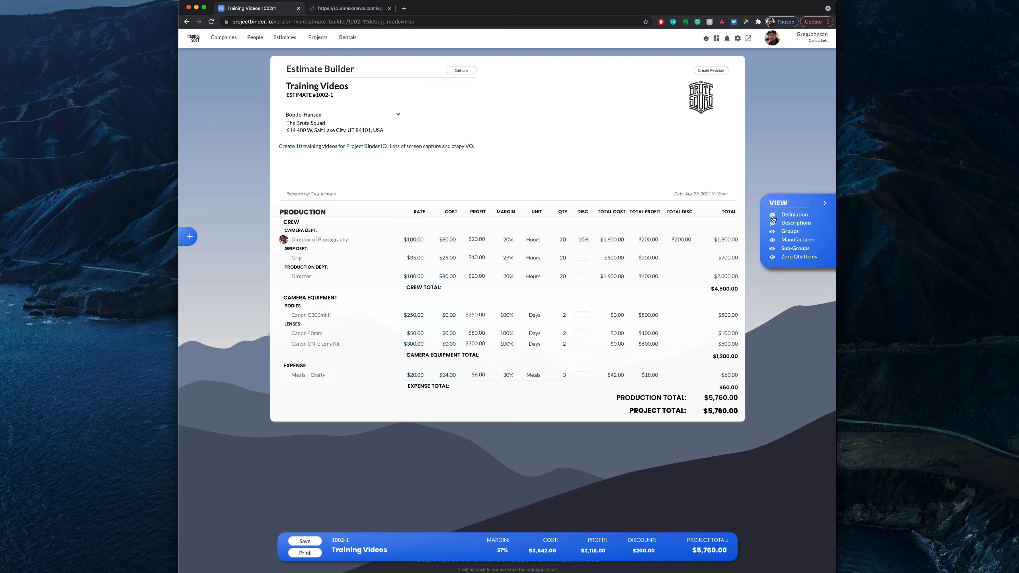
# Step: Preview the item descriptions by showing and hiding them, and hide the estimate's sub-groups
pyautogui.click(773, 226)
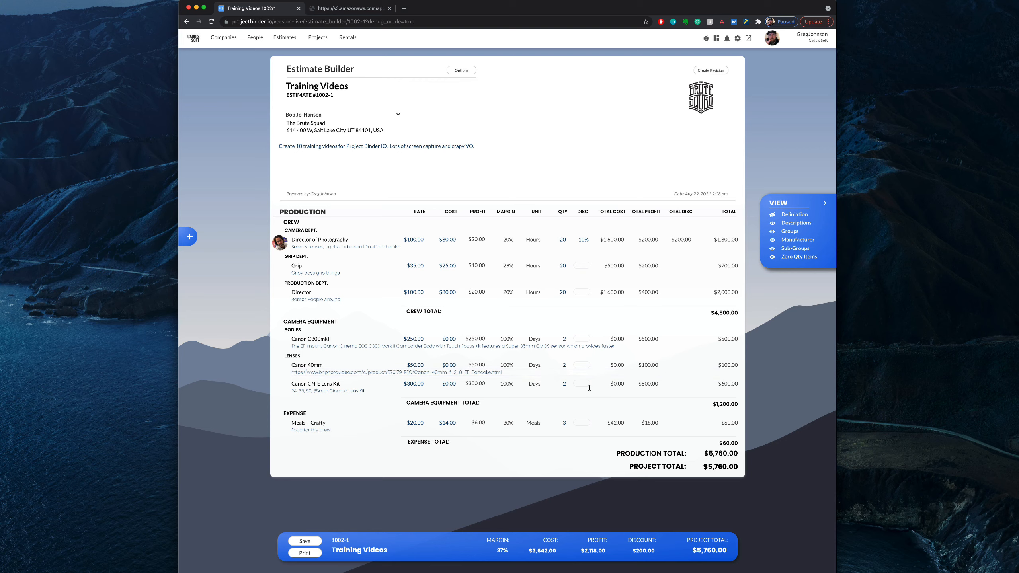
pyautogui.click(773, 223)
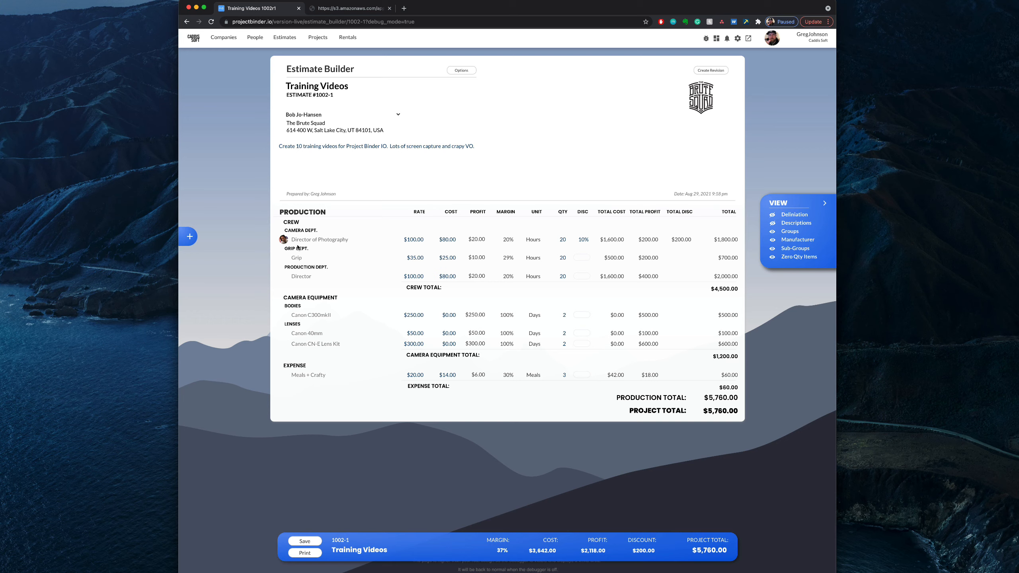
pyautogui.click(772, 251)
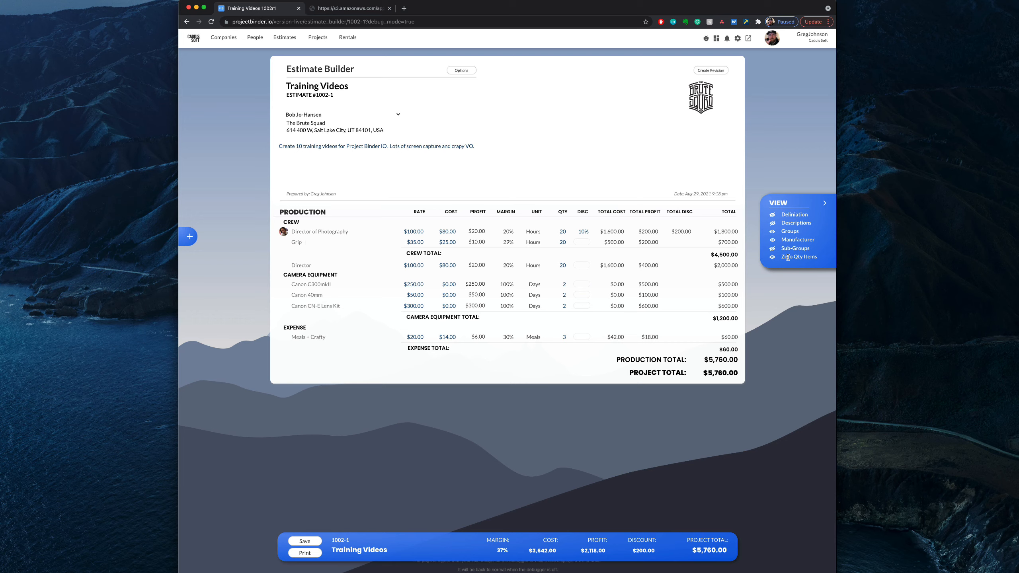
# Step: Show the estimate's sub-groups again and preview the manufacturer display by toggling it twice
pyautogui.click(772, 249)
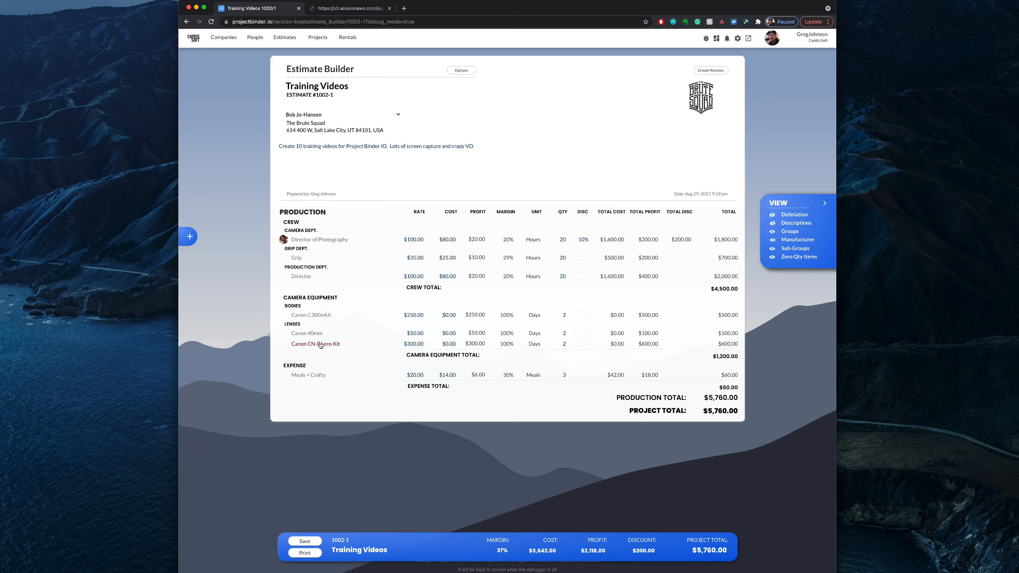
pyautogui.click(774, 242)
pyautogui.click(772, 242)
# Step: Set the Canon 40mm quantity to 0 and preview zero-quantity items by toggling their display twice
pyautogui.doubleClick(565, 332)
pyautogui.write('0')
pyautogui.click(580, 356)
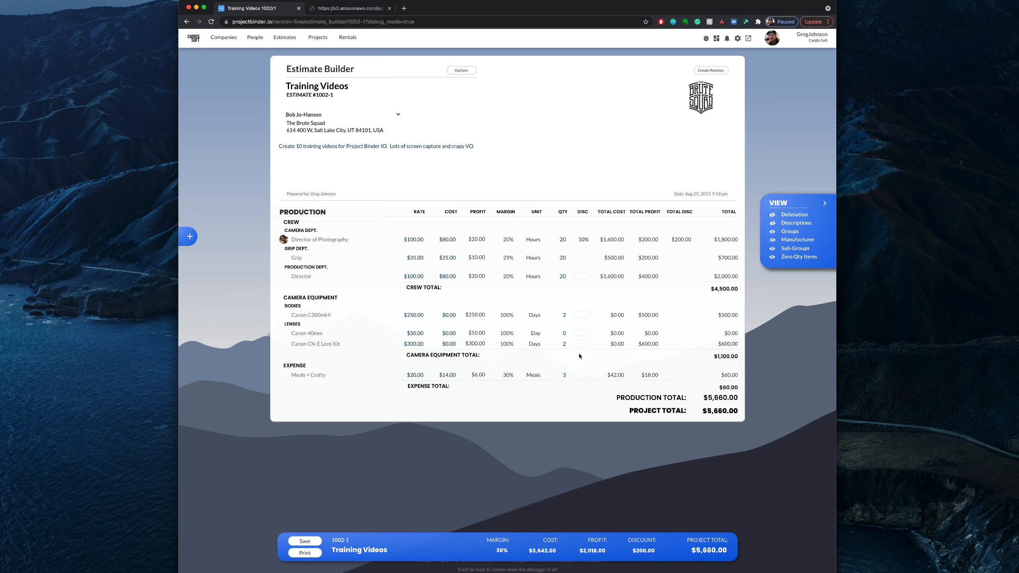
pyautogui.click(773, 257)
pyautogui.click(773, 257)
pyautogui.scroll(-2, 531, 307)
pyautogui.hscroll(1, 381, 456)
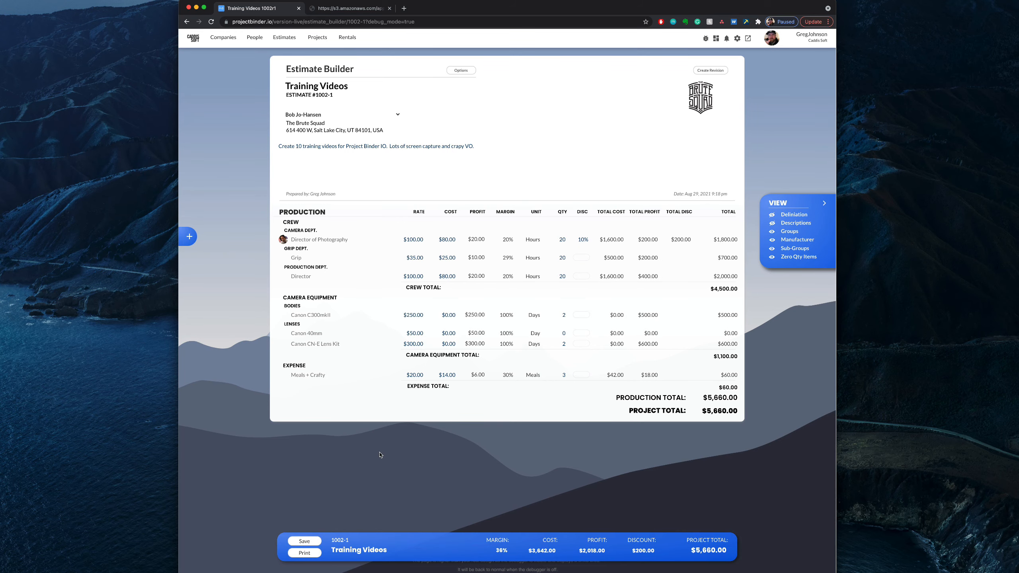
# Step: Save the Training Videos estimate and create a new revision of it
pyautogui.click(312, 543)
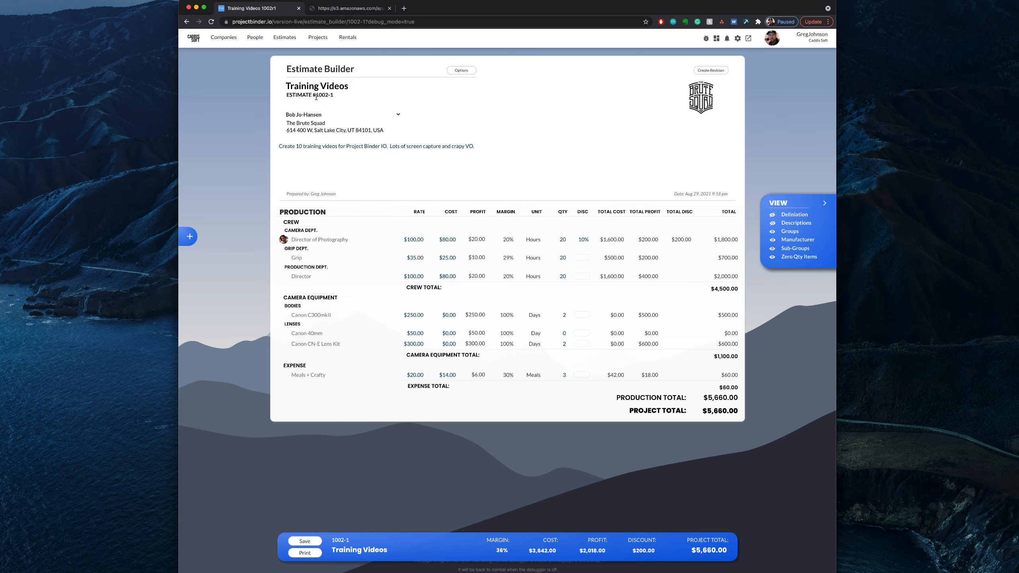
pyautogui.click(714, 71)
pyautogui.tripleClick(333, 95)
# Step: Set the quantity of the Director of Photography, Grip and Director line items to 16 hours each
pyautogui.click(569, 240)
pyautogui.write('16')
pyautogui.click(570, 258)
pyautogui.write('16')
pyautogui.click(560, 276)
pyautogui.write('16')
pyautogui.click(612, 286)
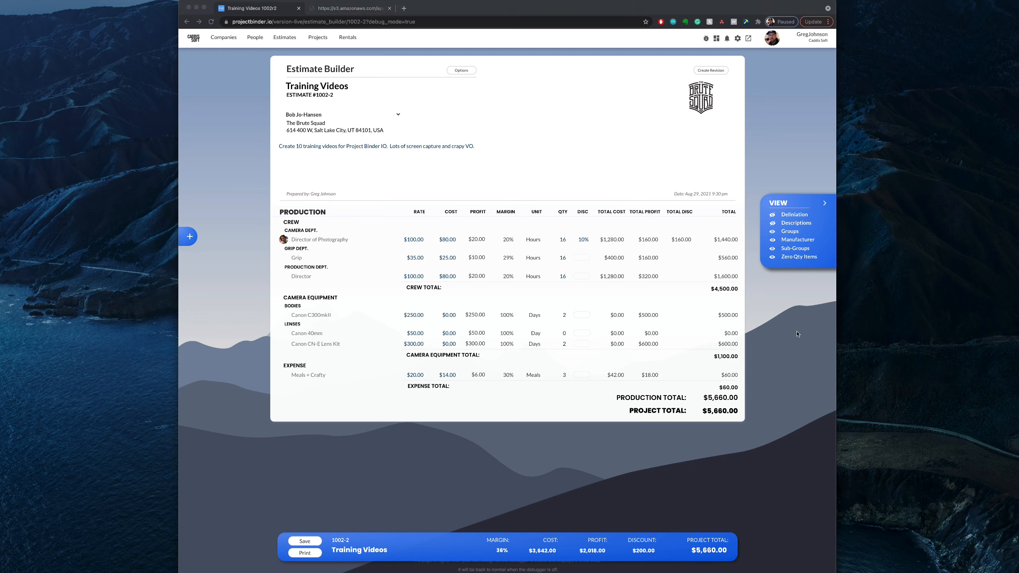
pyautogui.click(787, 334)
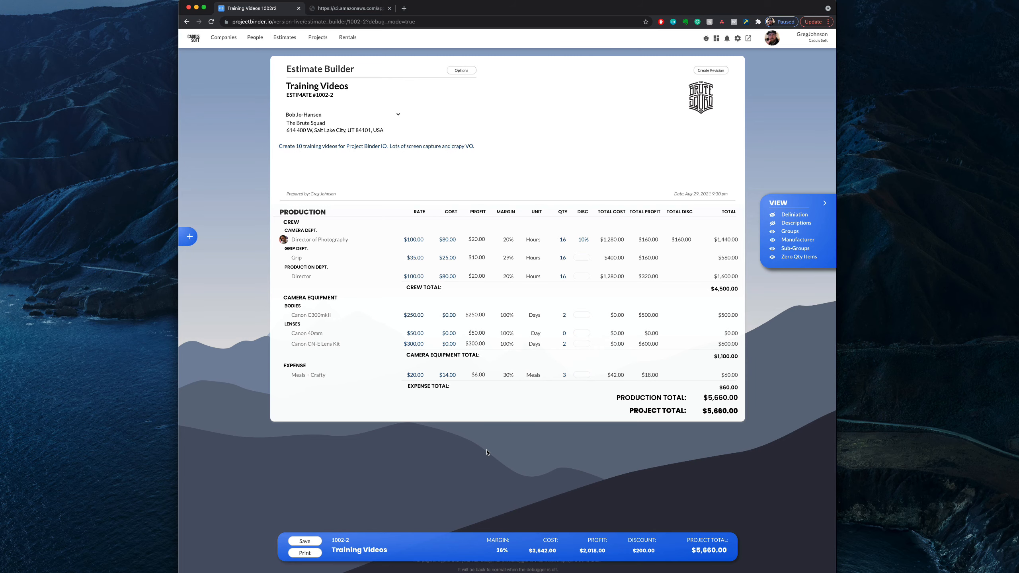
# Step: Open the revised estimate's printout and set its print destination to Save as PDF
pyautogui.click(305, 553)
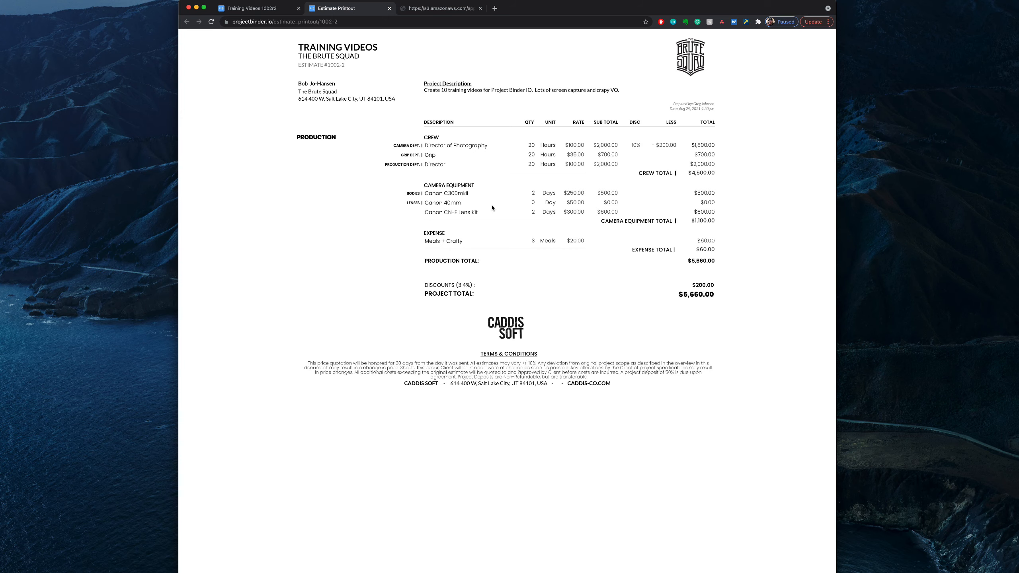
pyautogui.press('super+p')
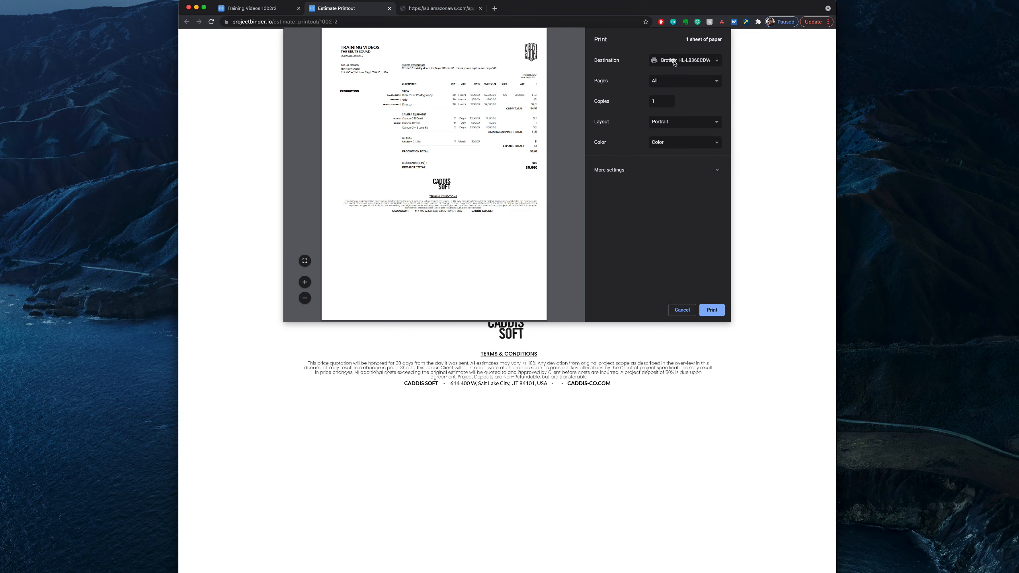
pyautogui.click(677, 61)
pyautogui.click(683, 79)
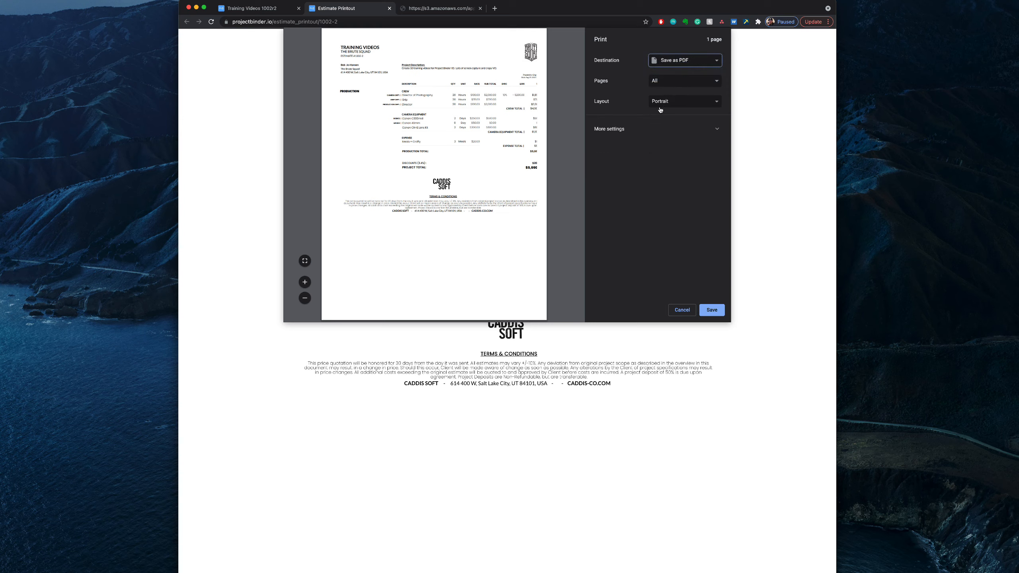
# Step: Try custom margins and a custom scale of 80 for the PDF printout, and dismiss the print settings without saving
pyautogui.click(714, 131)
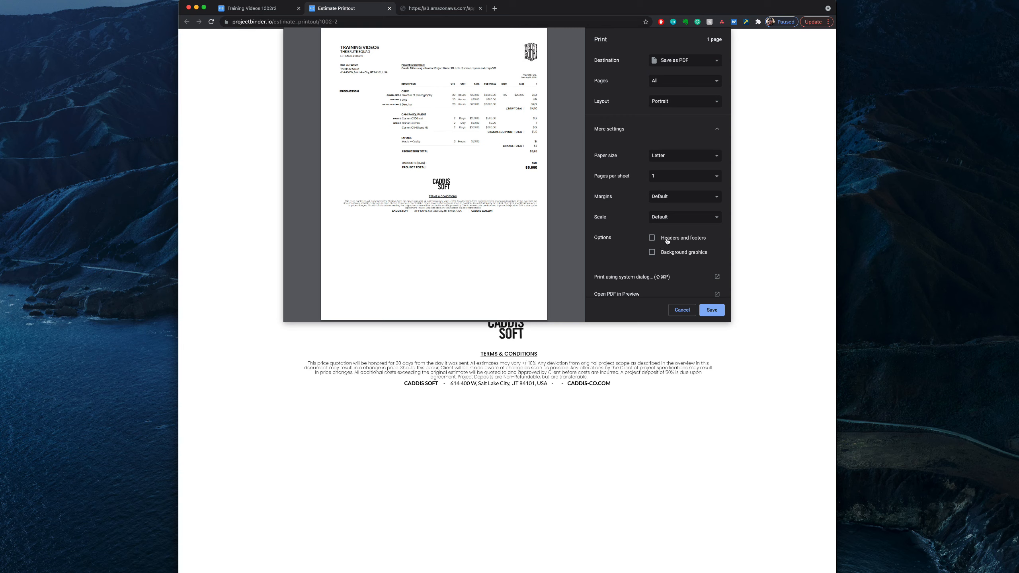
pyautogui.click(690, 197)
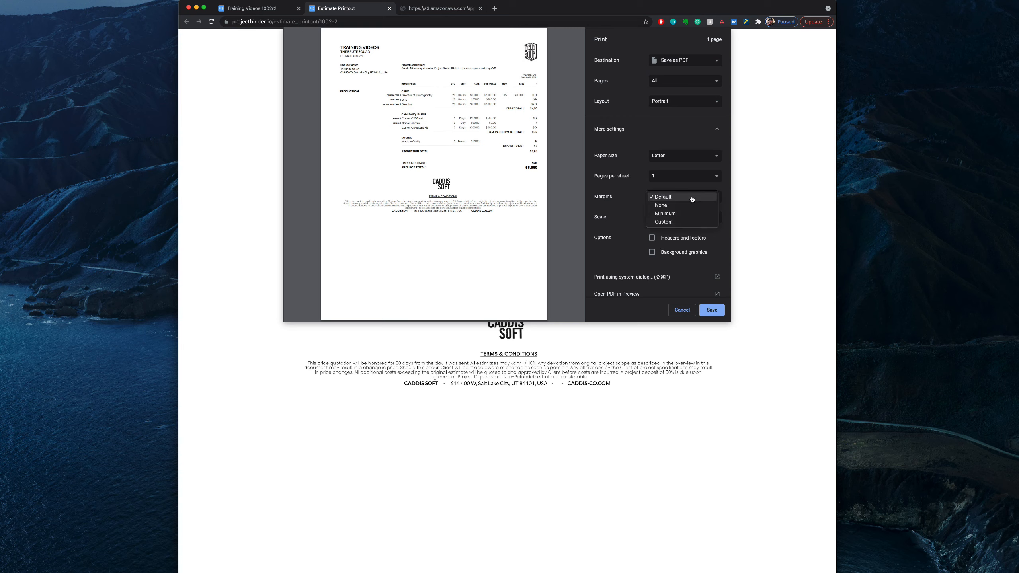
pyautogui.click(682, 221)
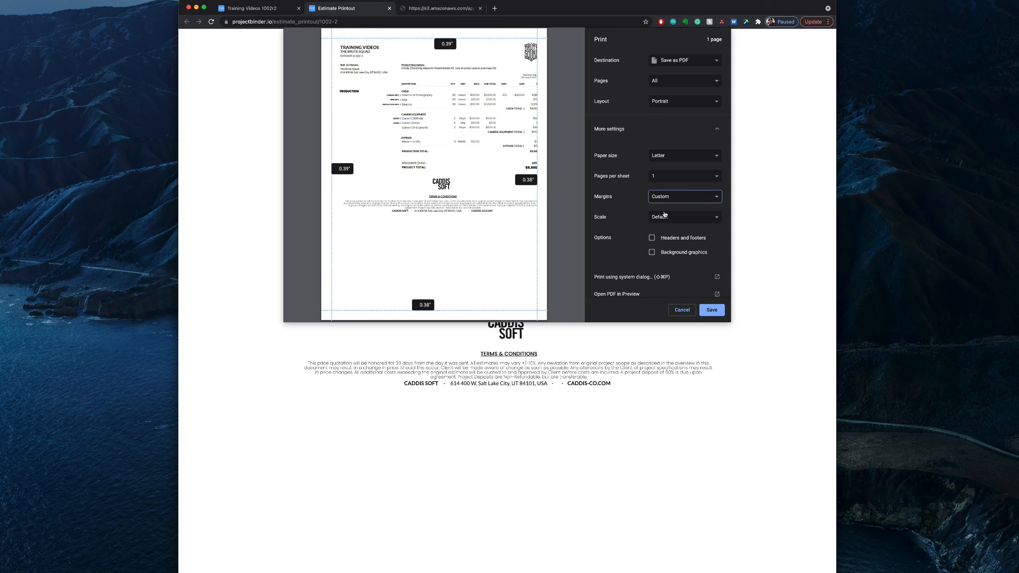
pyautogui.click(666, 218)
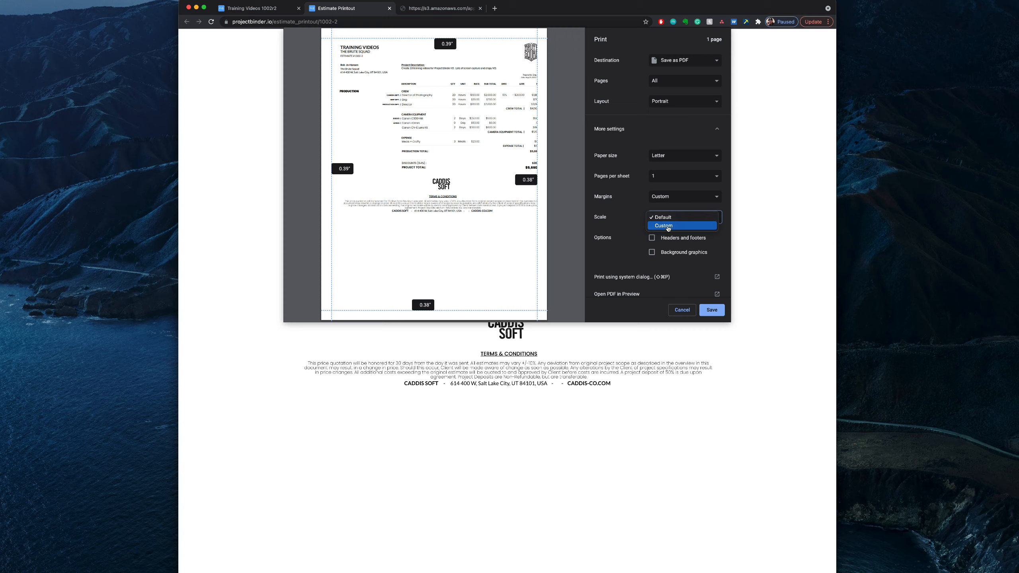
pyautogui.click(667, 226)
pyautogui.doubleClick(656, 231)
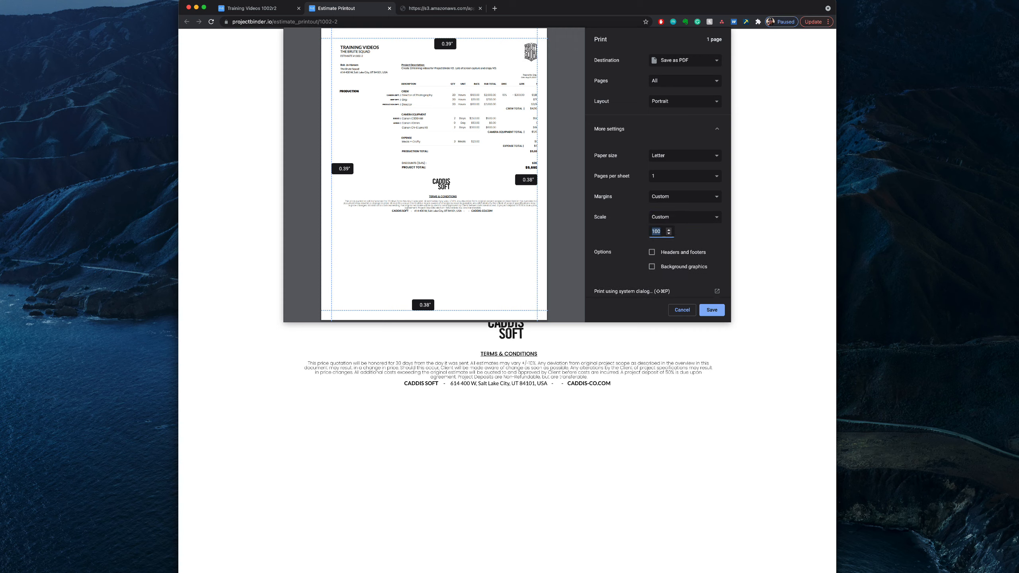
pyautogui.write('80')
pyautogui.click(596, 244)
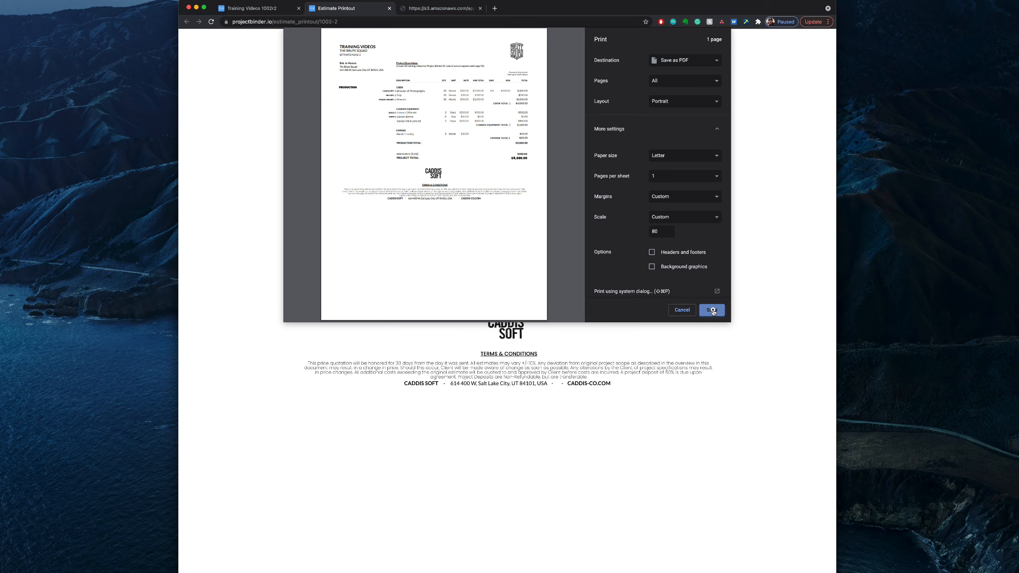
pyautogui.click(682, 311)
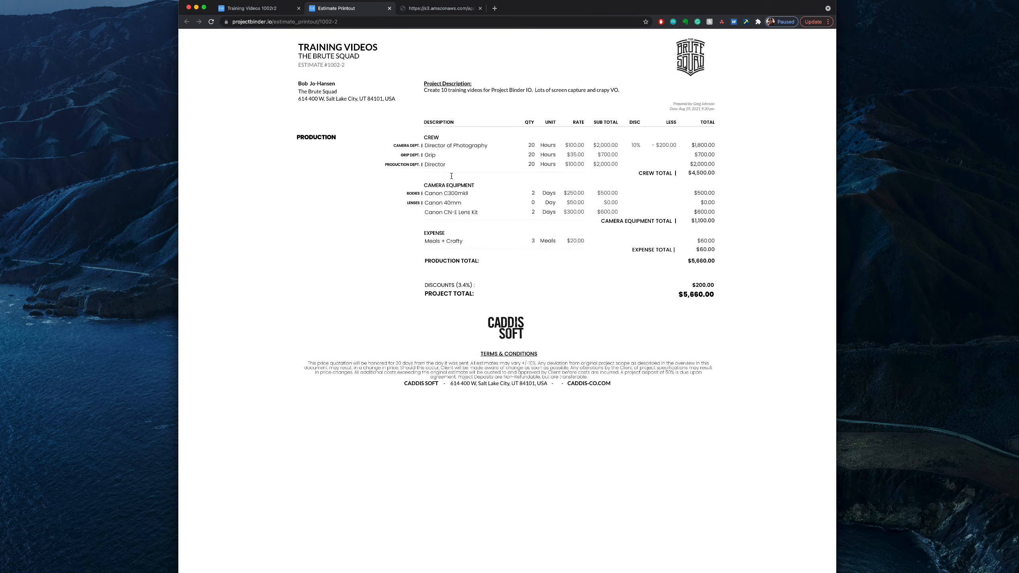
# Step: Return to the estimate and preview its groups by hiding and showing them
pyautogui.click(252, 8)
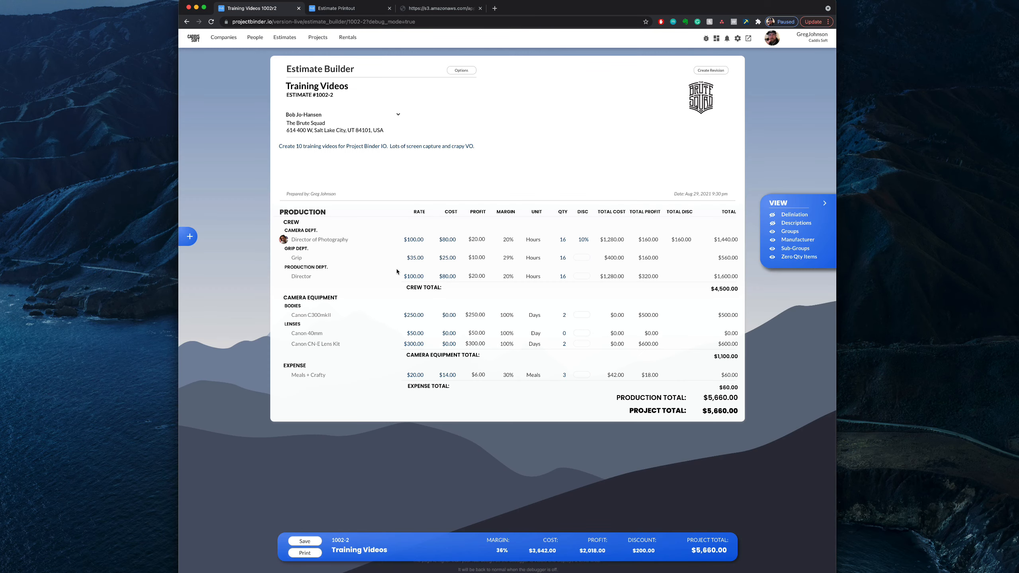
pyautogui.click(772, 233)
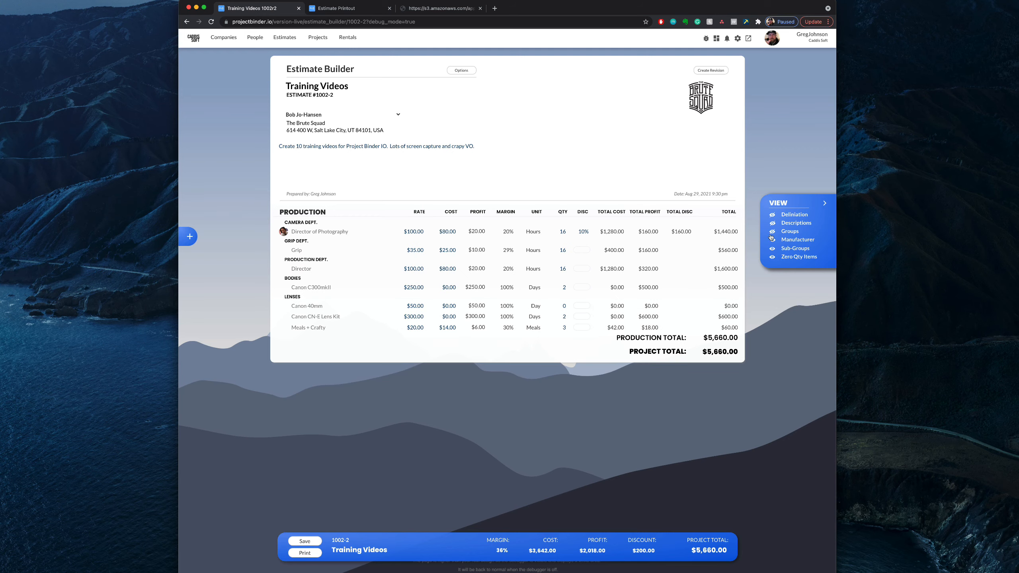
pyautogui.click(773, 232)
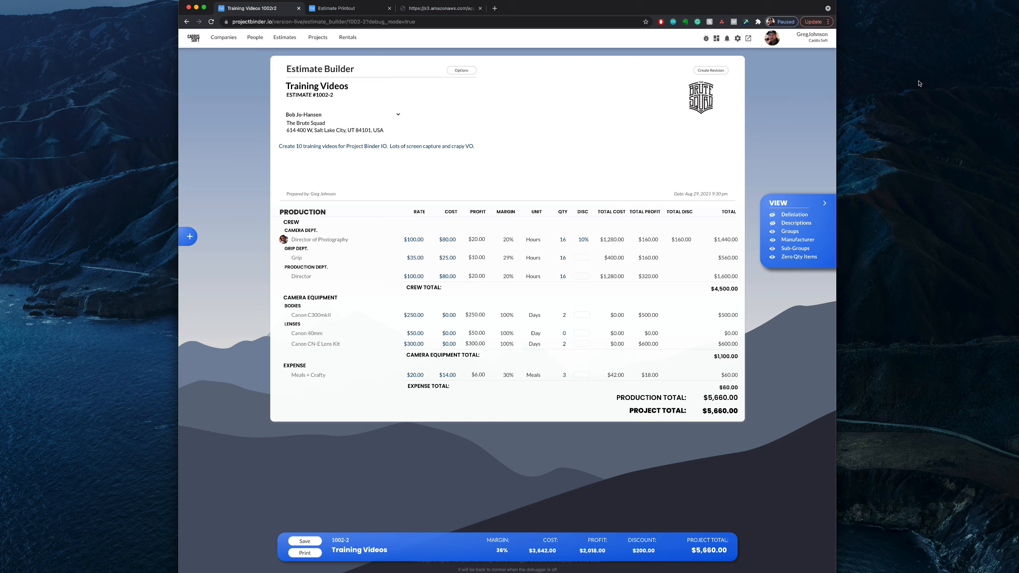
pyautogui.click(963, 1)
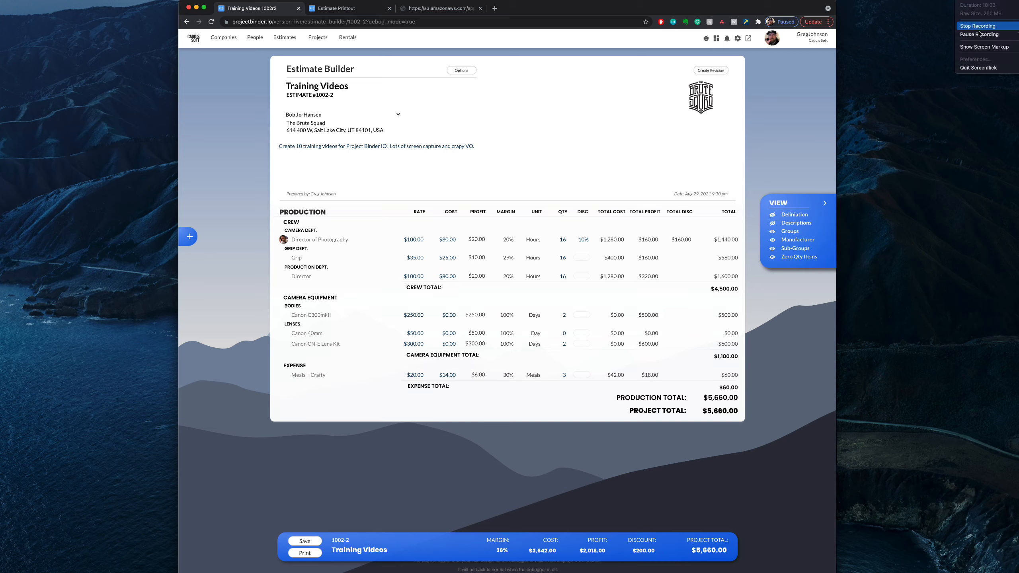